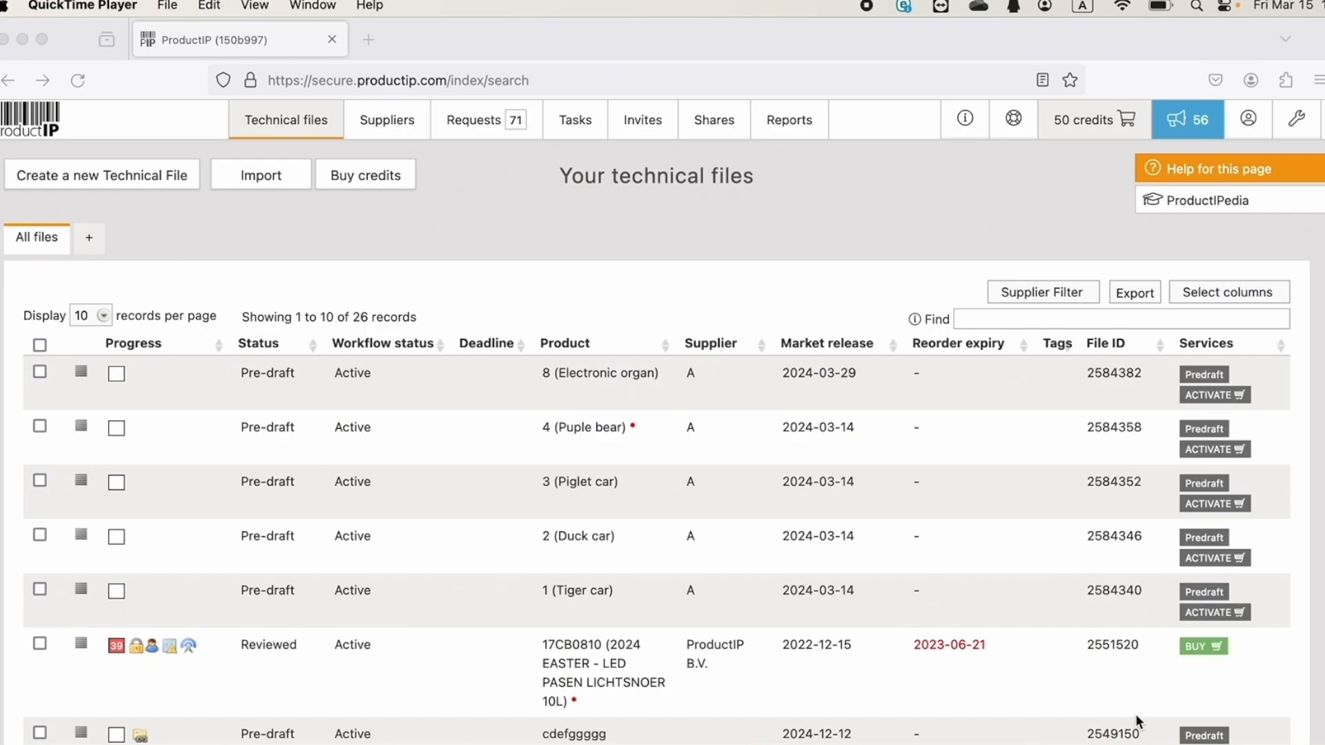
Select the 8 (Electronic organ), 4 (Puple bear) and 3 (Piglet car) files for the Activate pre-draft files action
scroll(441, 546, down, 2)
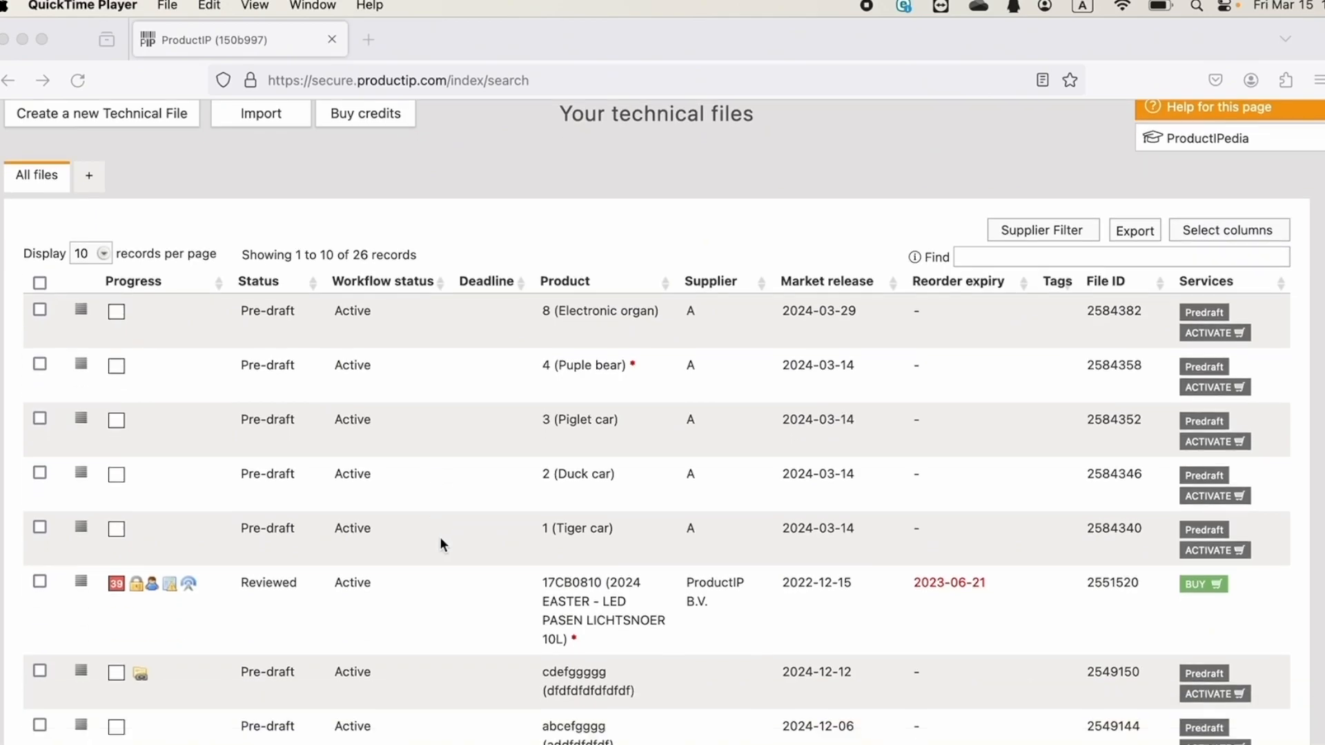
click(39, 329)
click(39, 310)
click(39, 364)
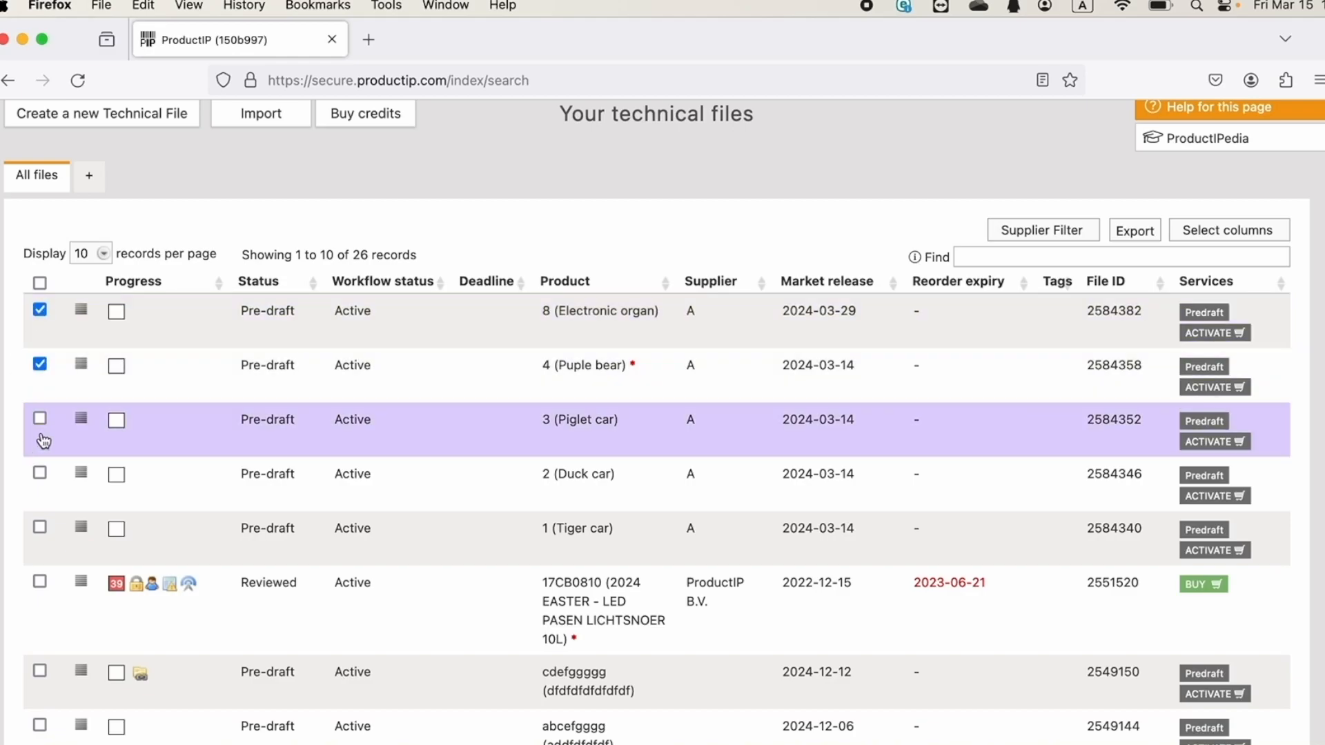
click(39, 418)
scroll(509, 559, down, 5)
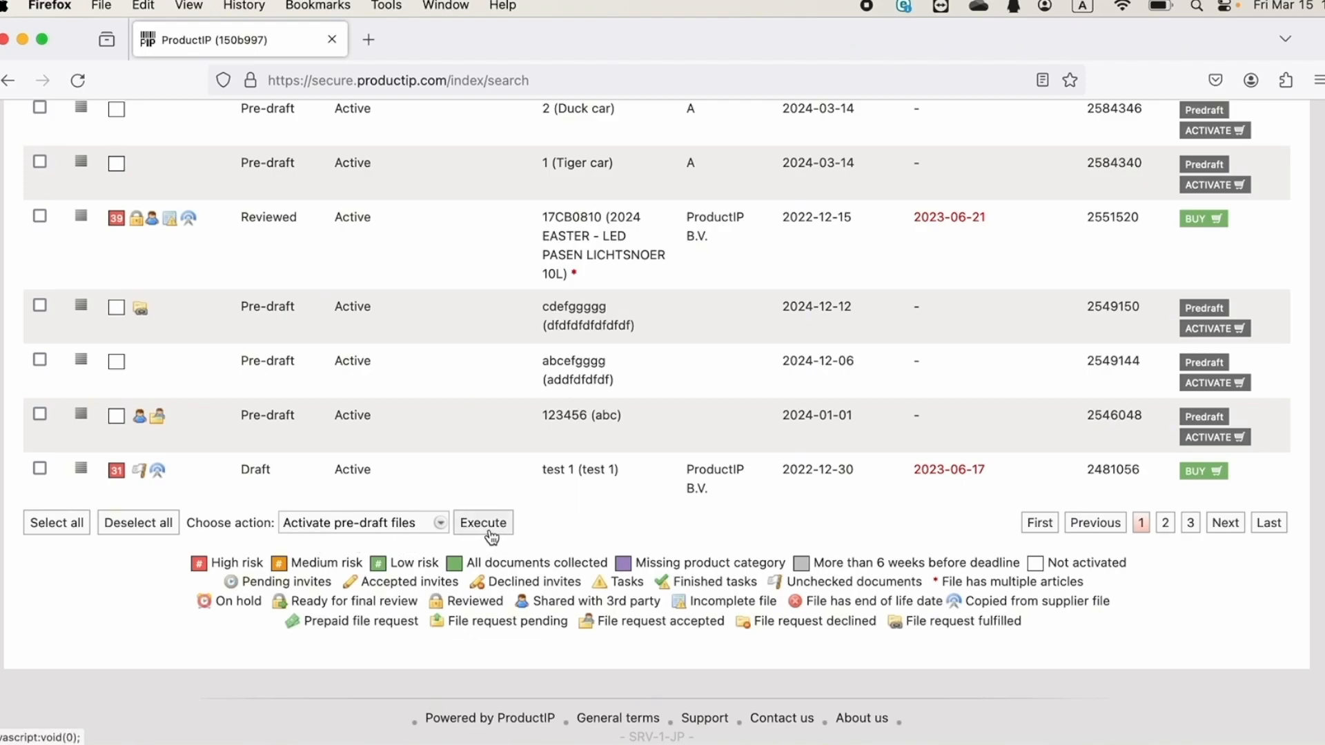
scroll(493, 537, up, 6)
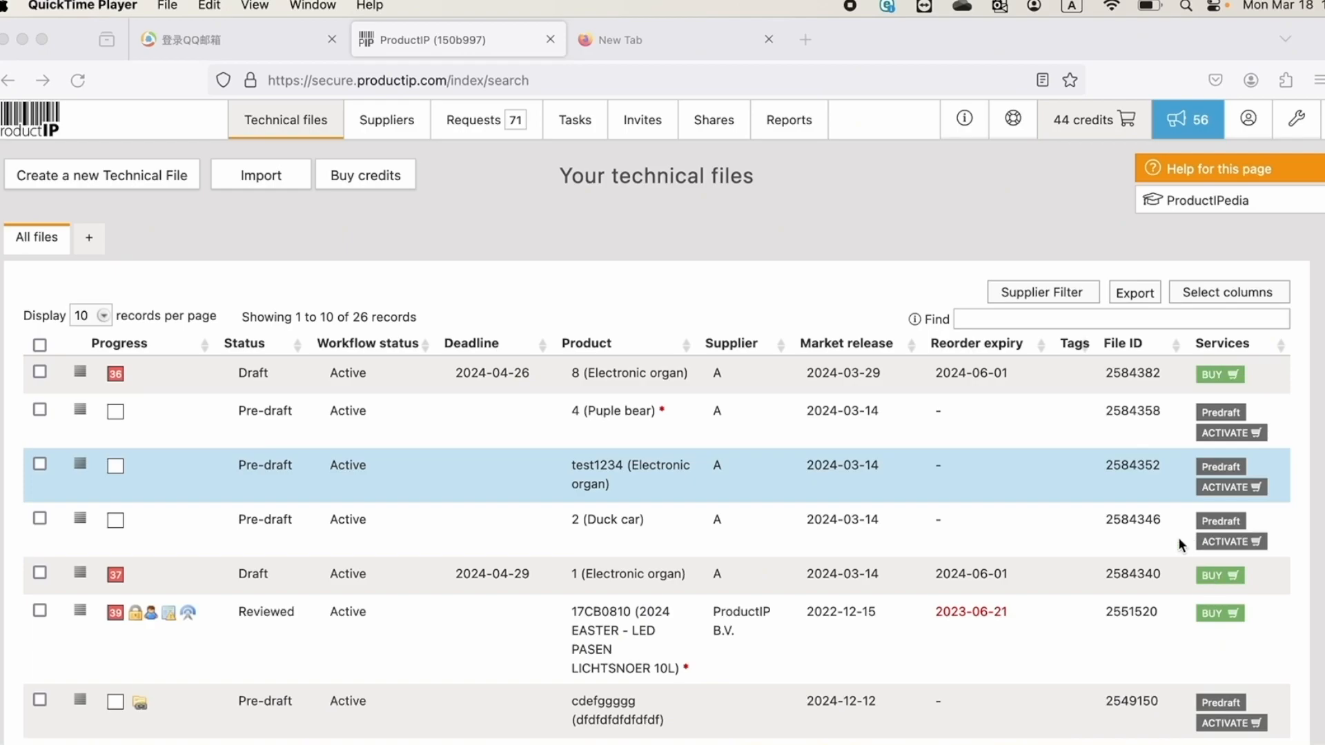
Open the test1234 (Electronic organ) technical file and activate it
click(640, 468)
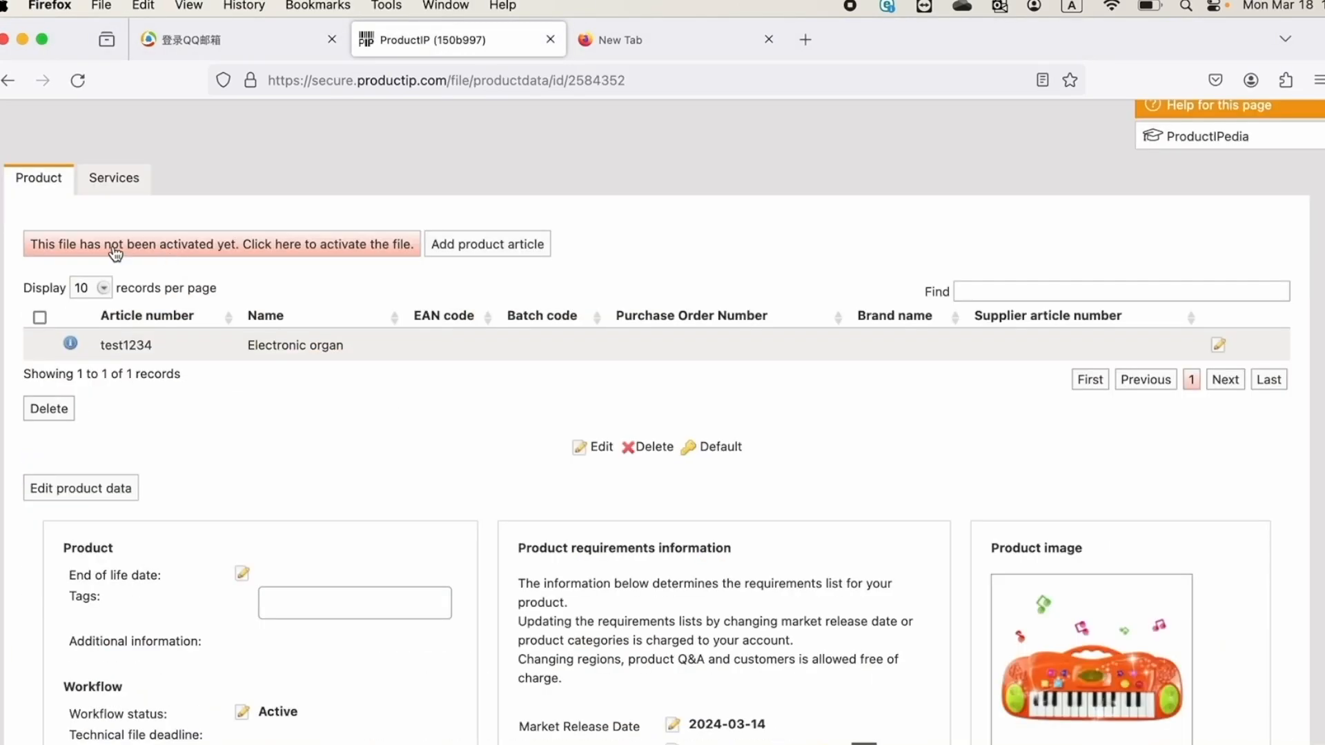
click(261, 252)
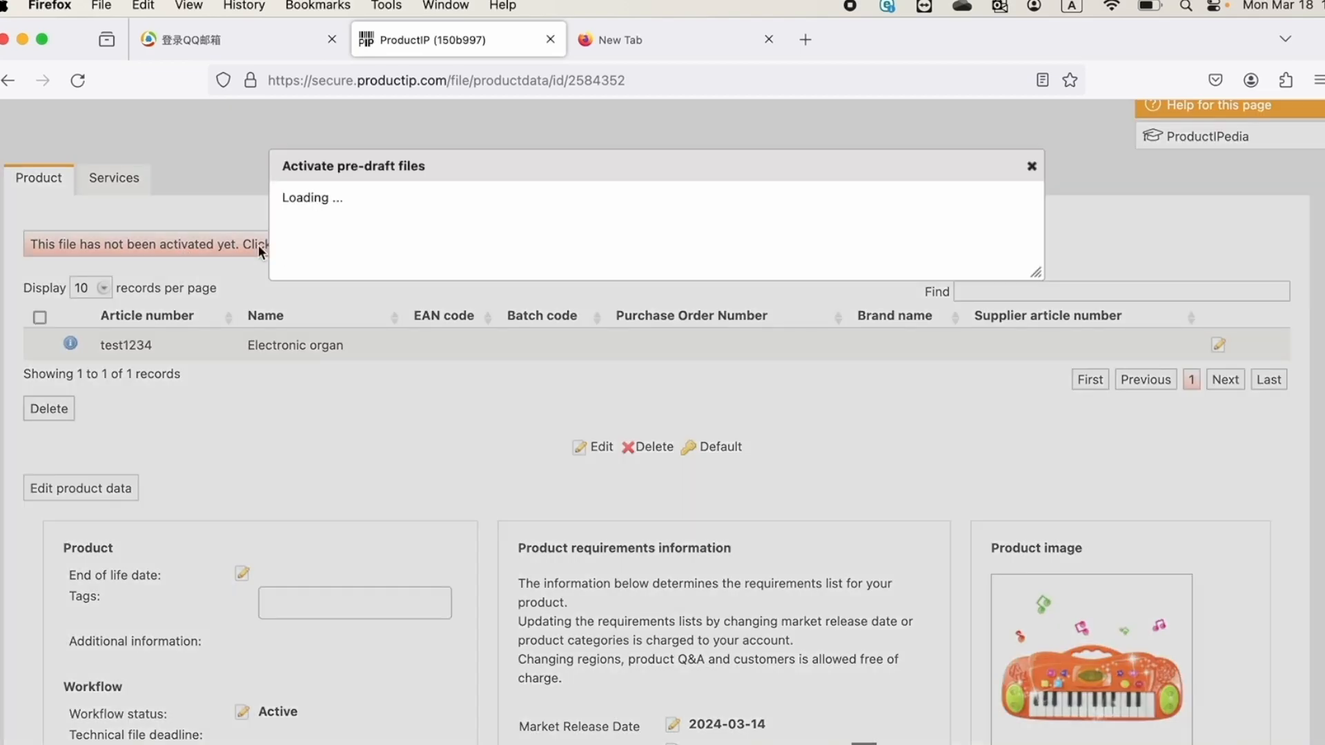
scroll(610, 487, down, 2)
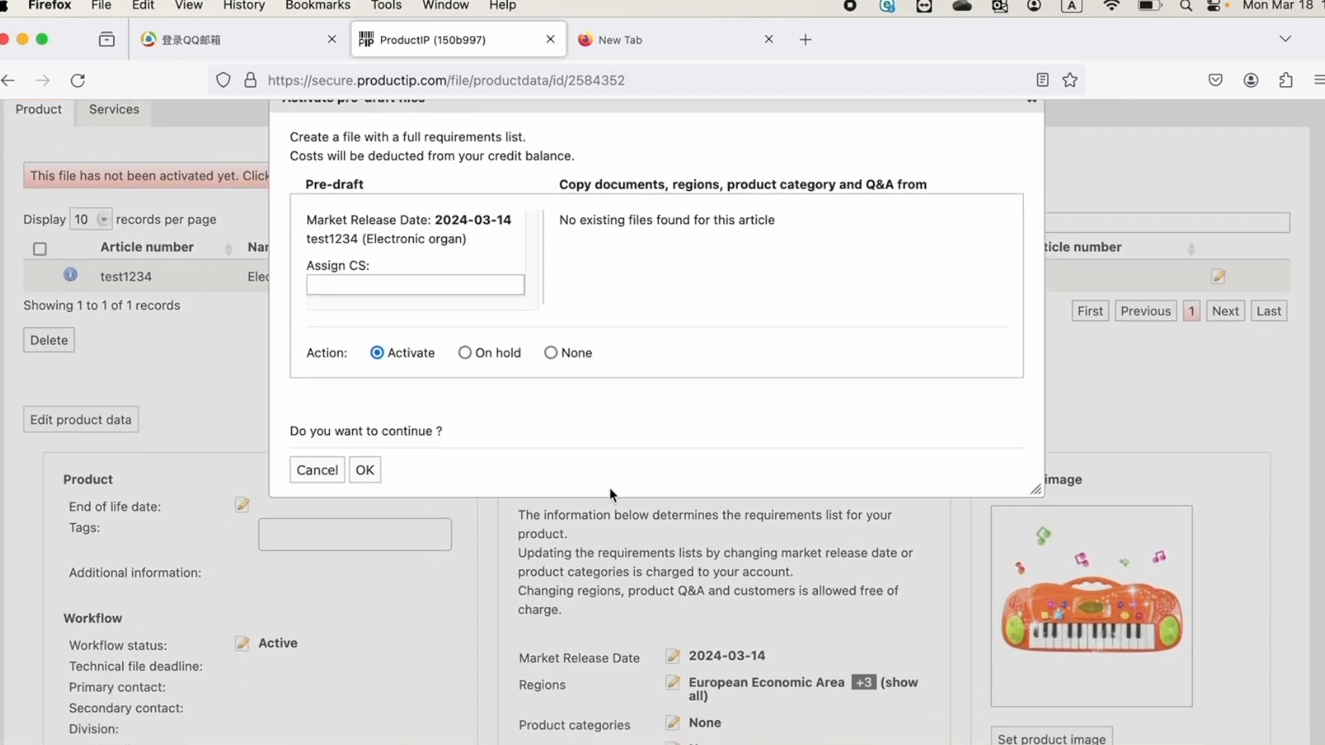
click(374, 469)
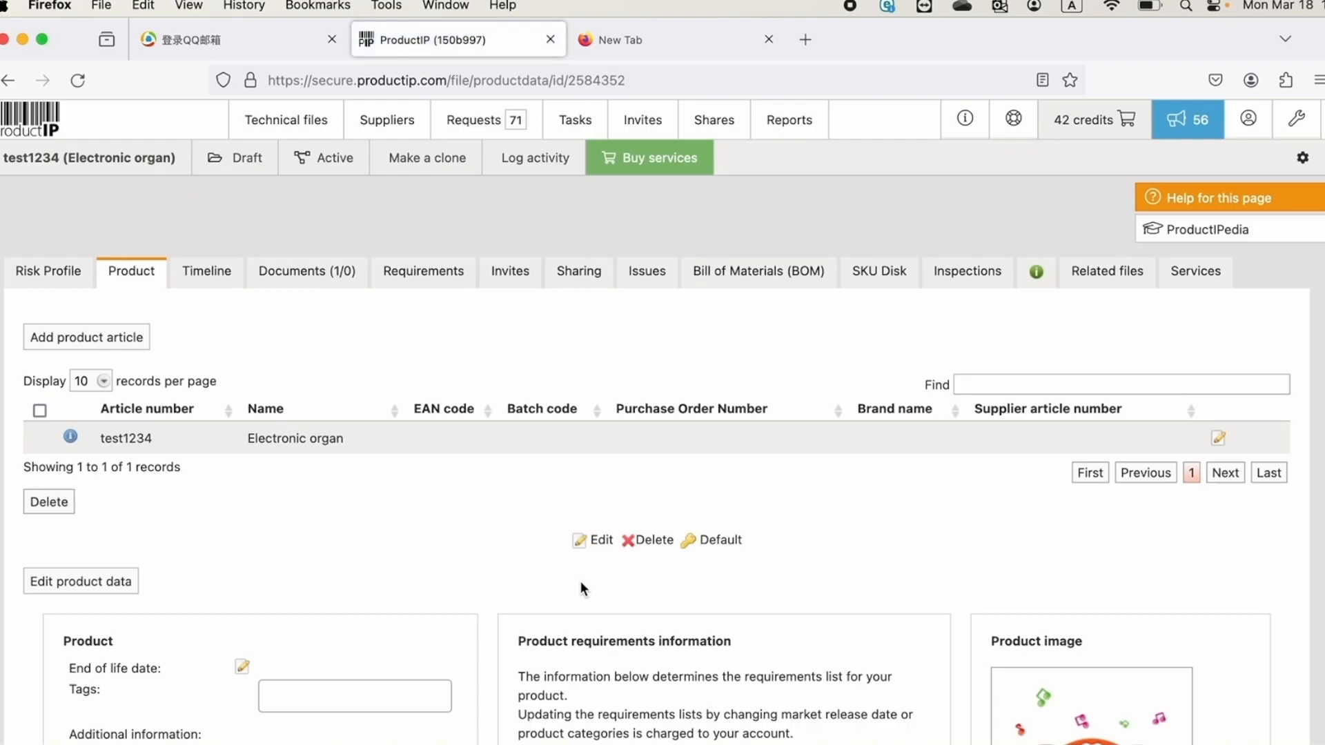
Set the article's supplier article number to test1234 and supplier product name to test, and save the article
scroll(582, 583, down, 3)
scroll(581, 581, up, 1)
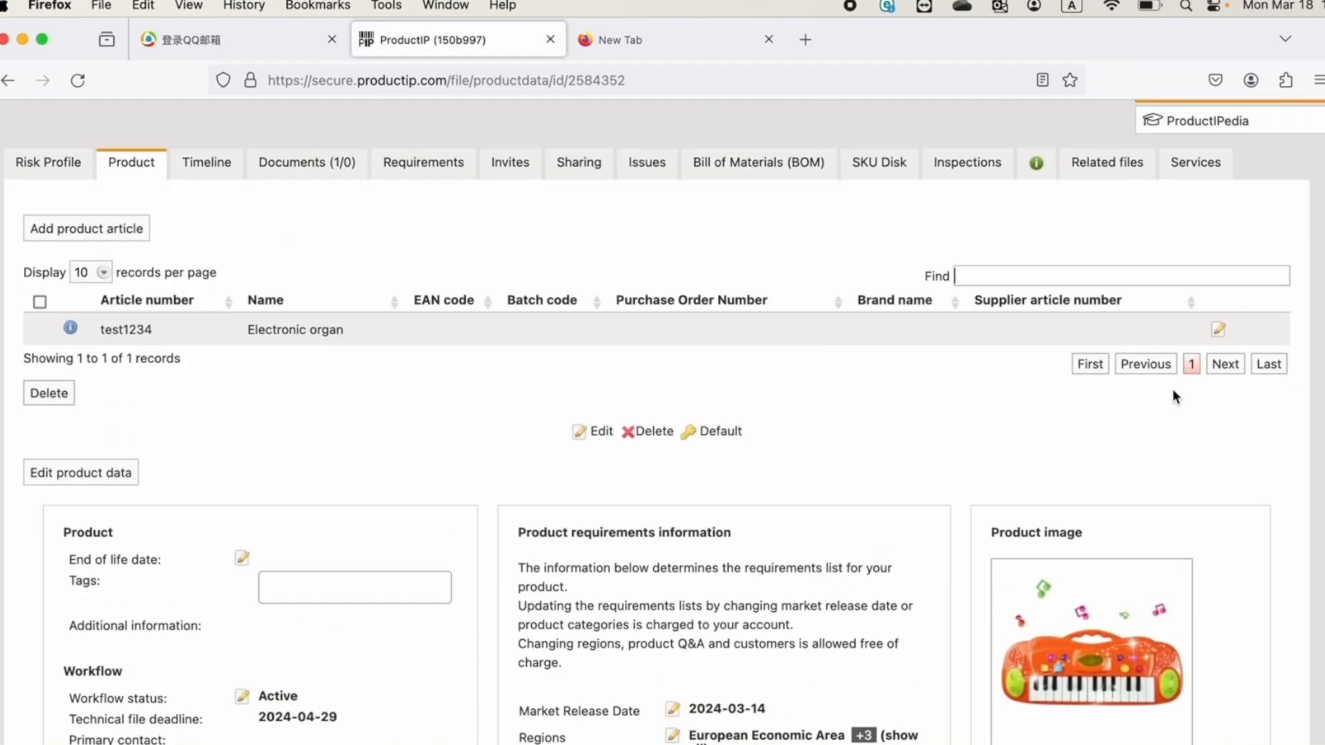
click(1217, 334)
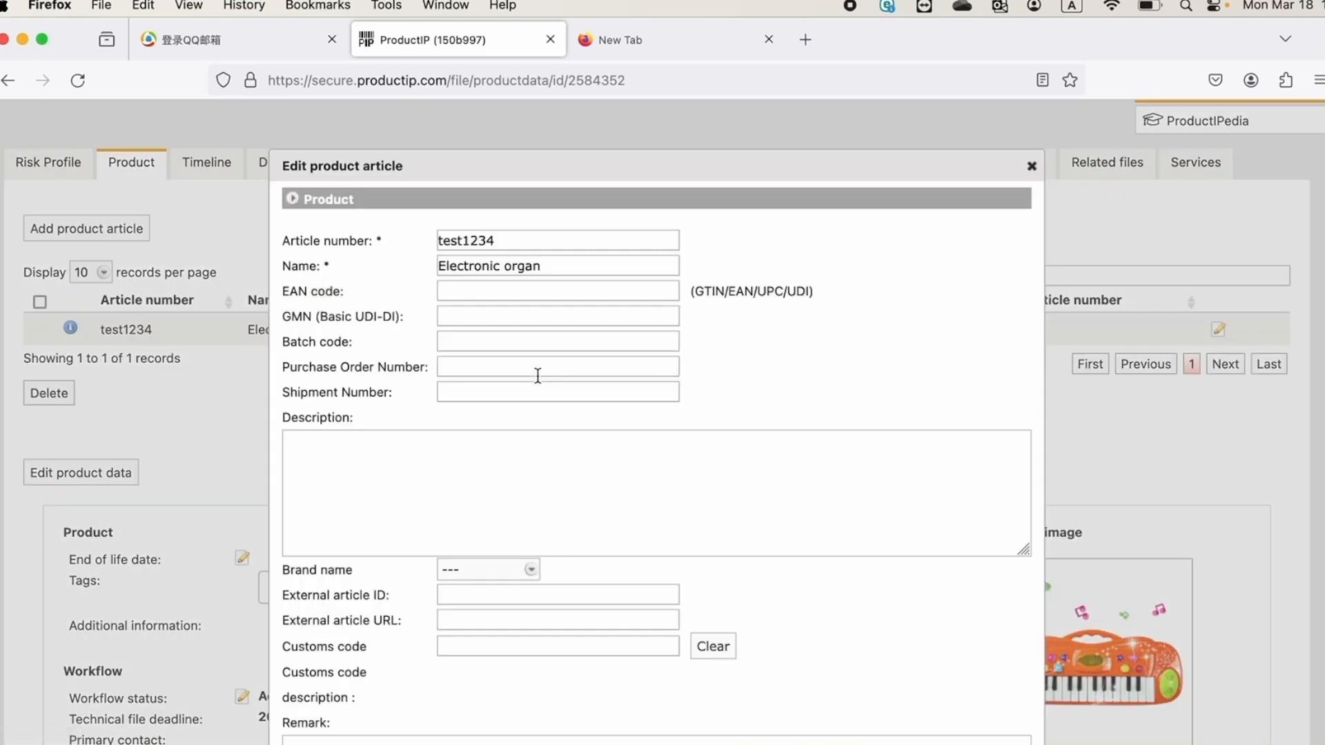
scroll(535, 375, down, 6)
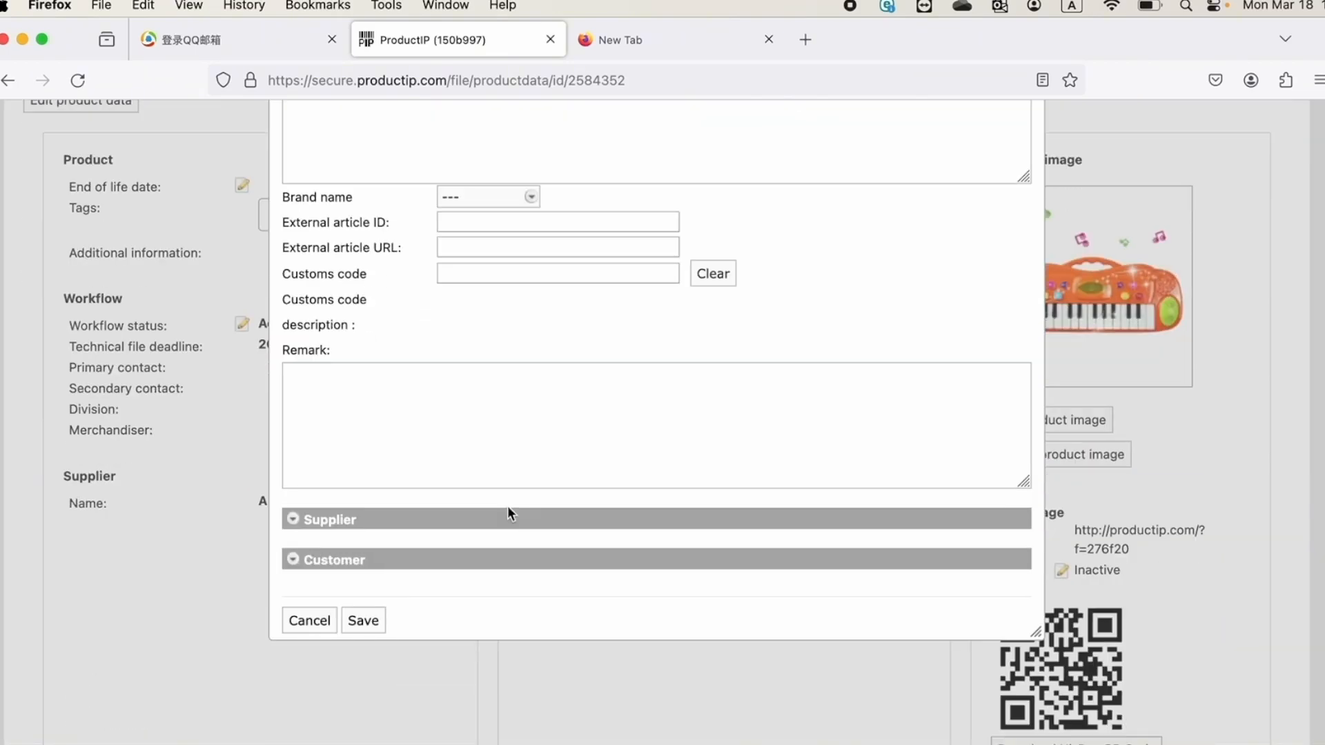
click(298, 519)
scroll(308, 507, up, 6)
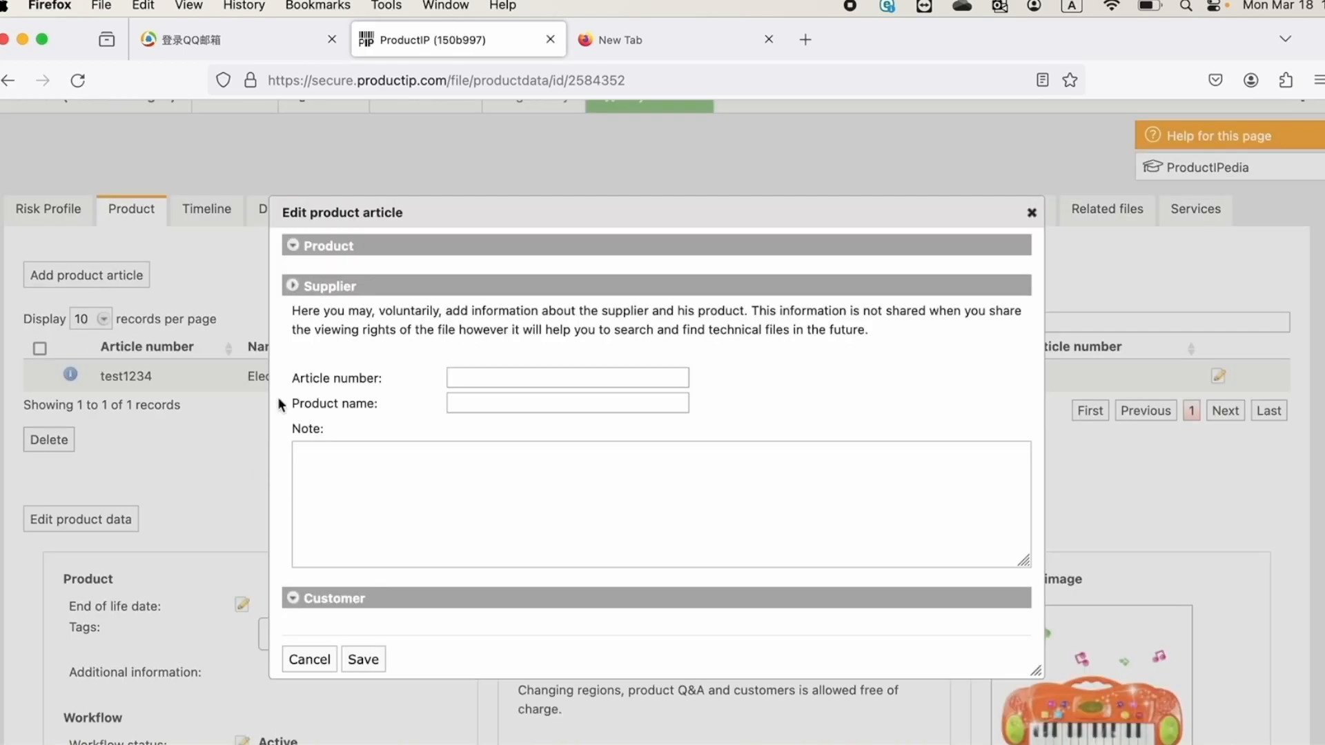
click(531, 377)
text(test1234)
click(505, 403)
text(test)
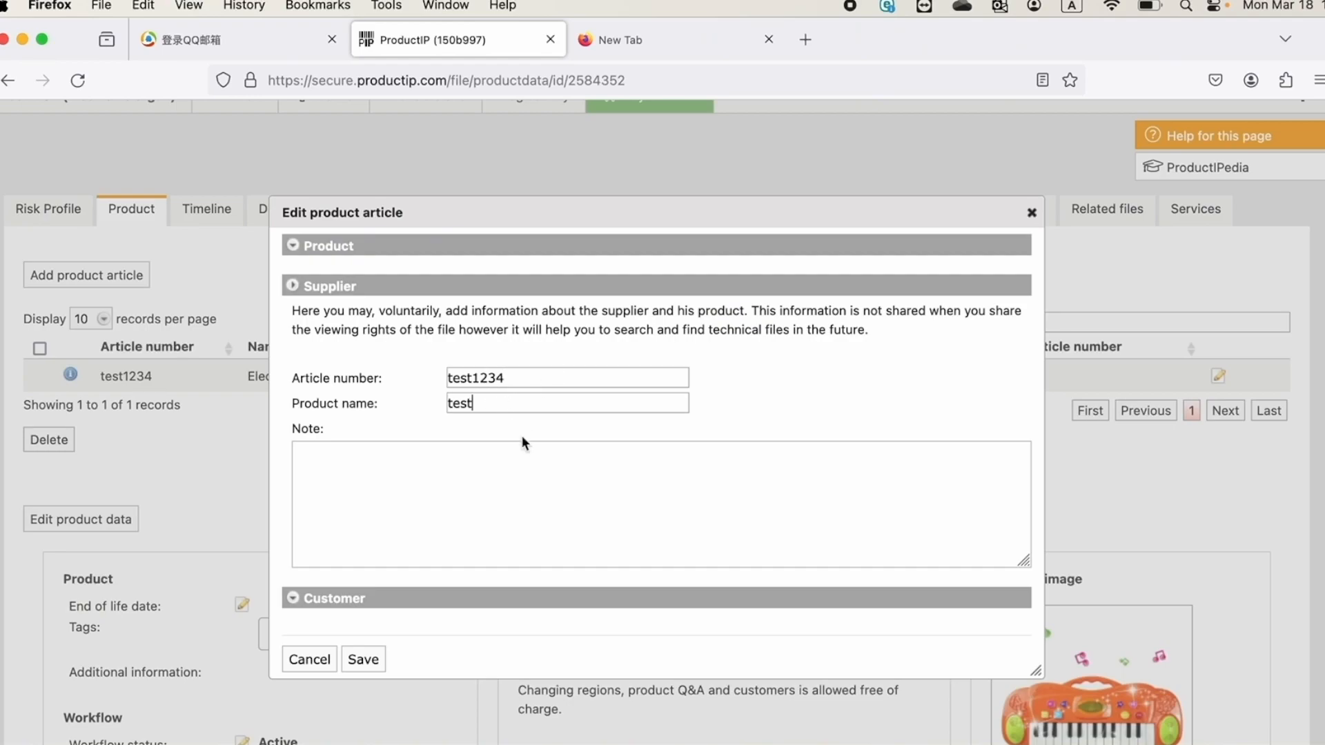
click(366, 661)
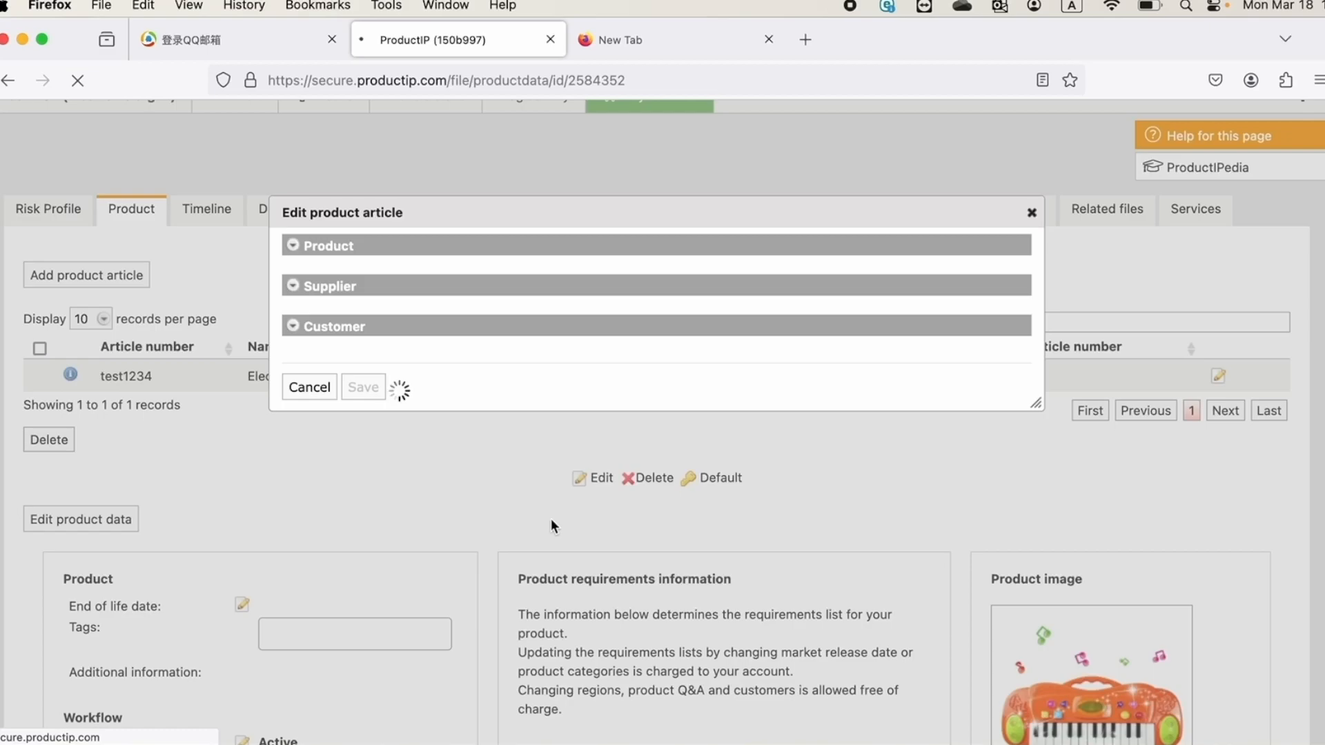
Search the product categories for "instrument" and select Acoustic toys - Electronic musical instruments (battery powered), continuing to the product questions
scroll(549, 536, down, 5)
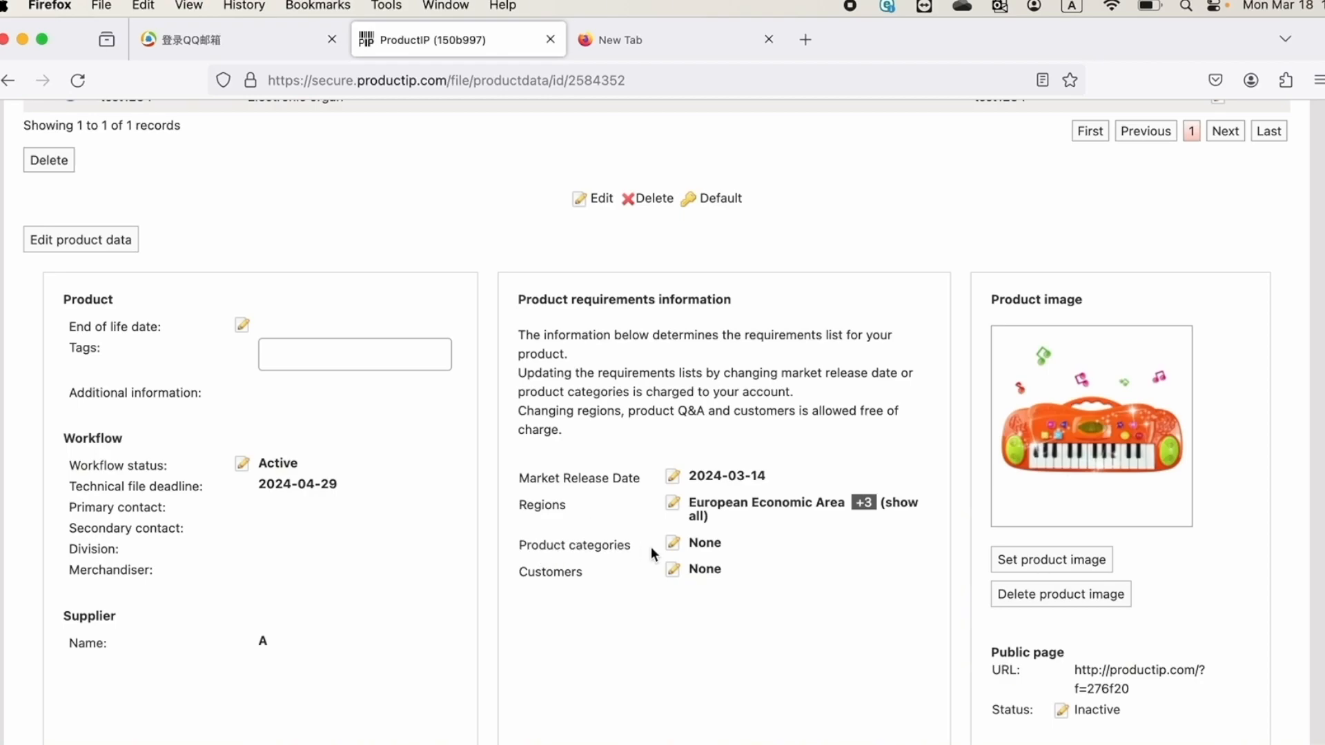
click(674, 543)
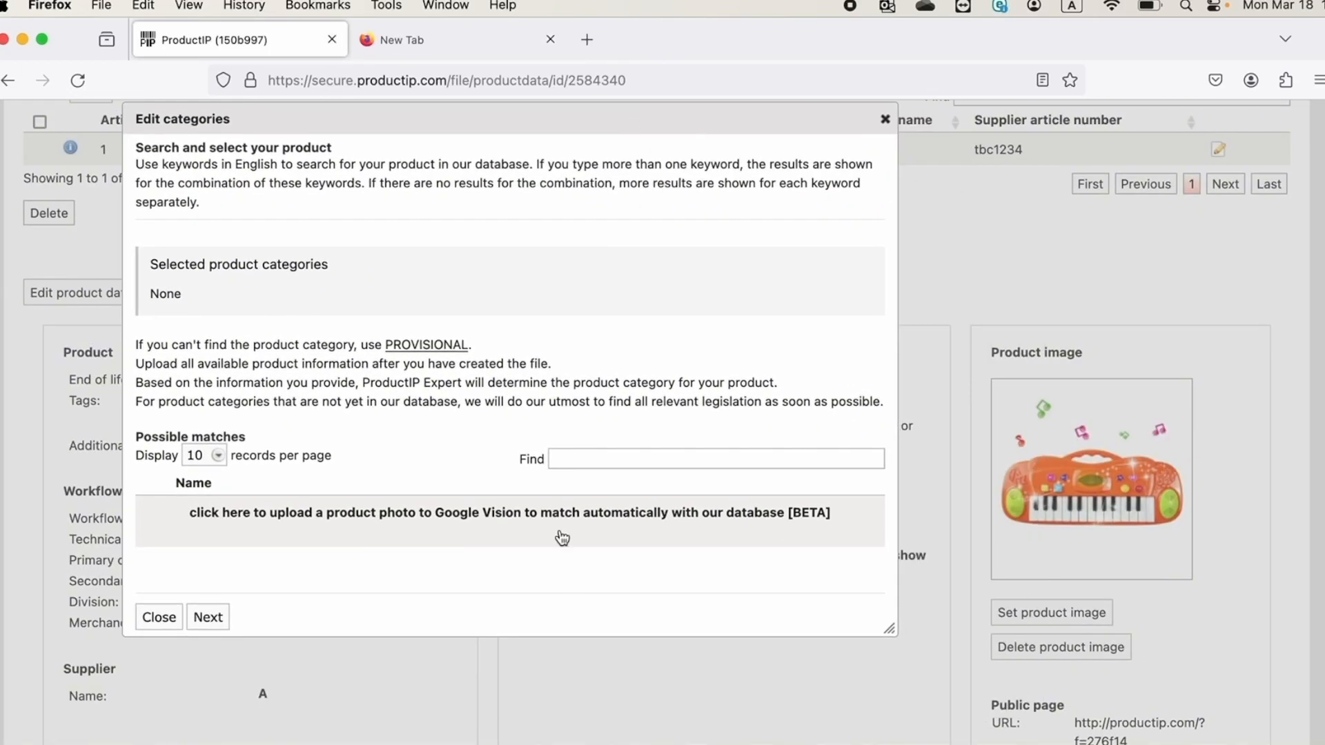
click(593, 457)
text(instrument)
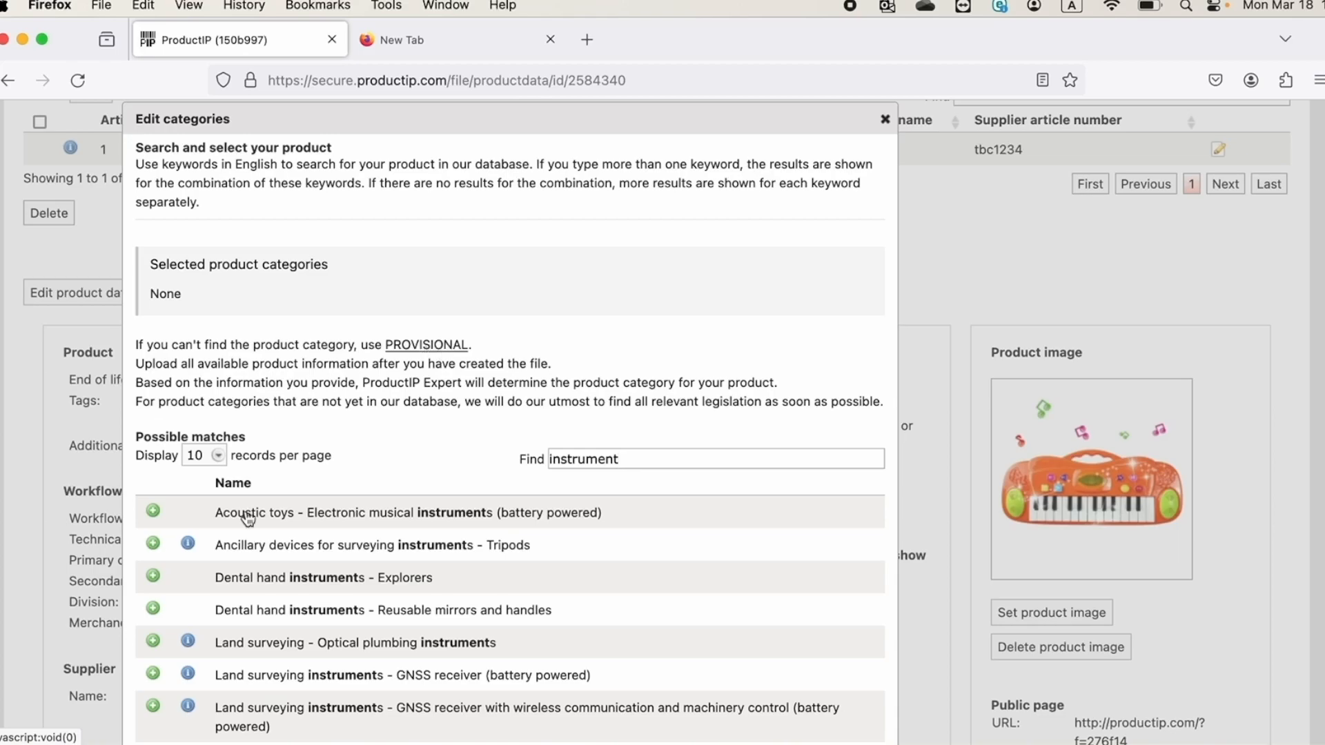
click(154, 511)
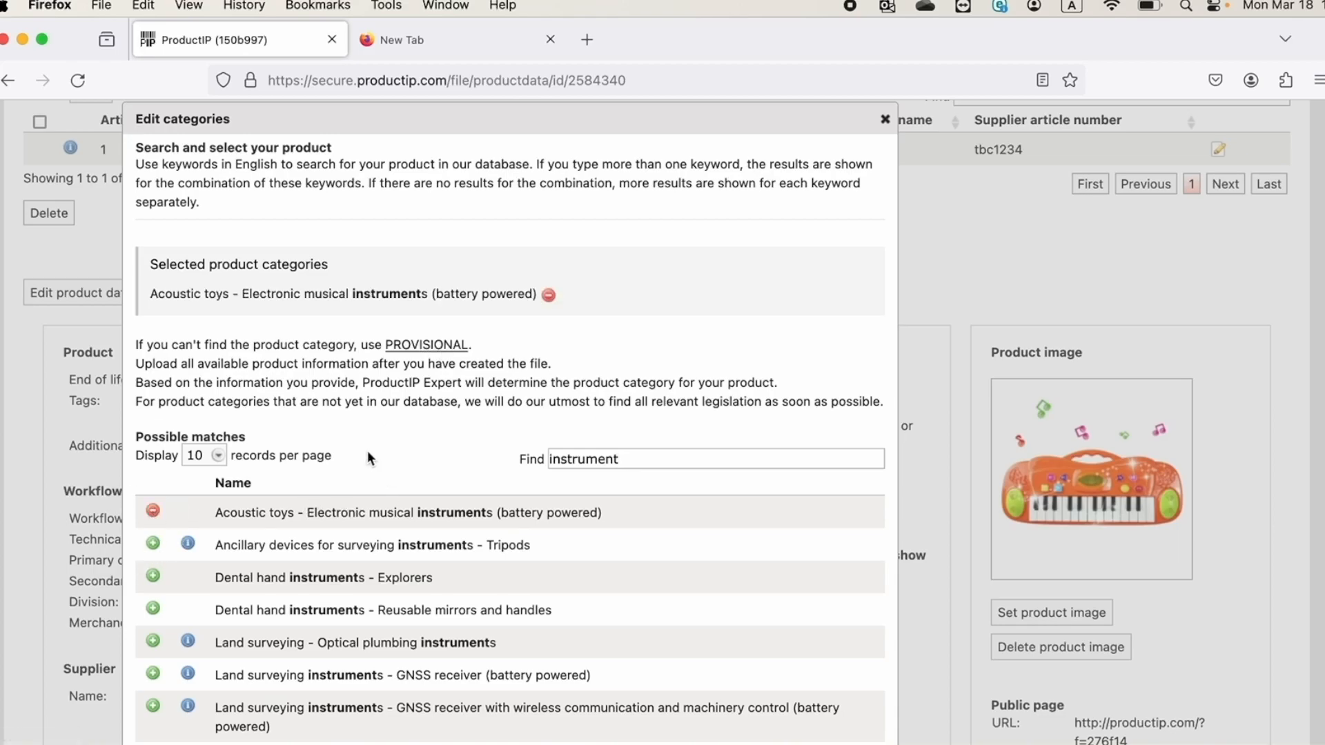
scroll(429, 485, down, 1)
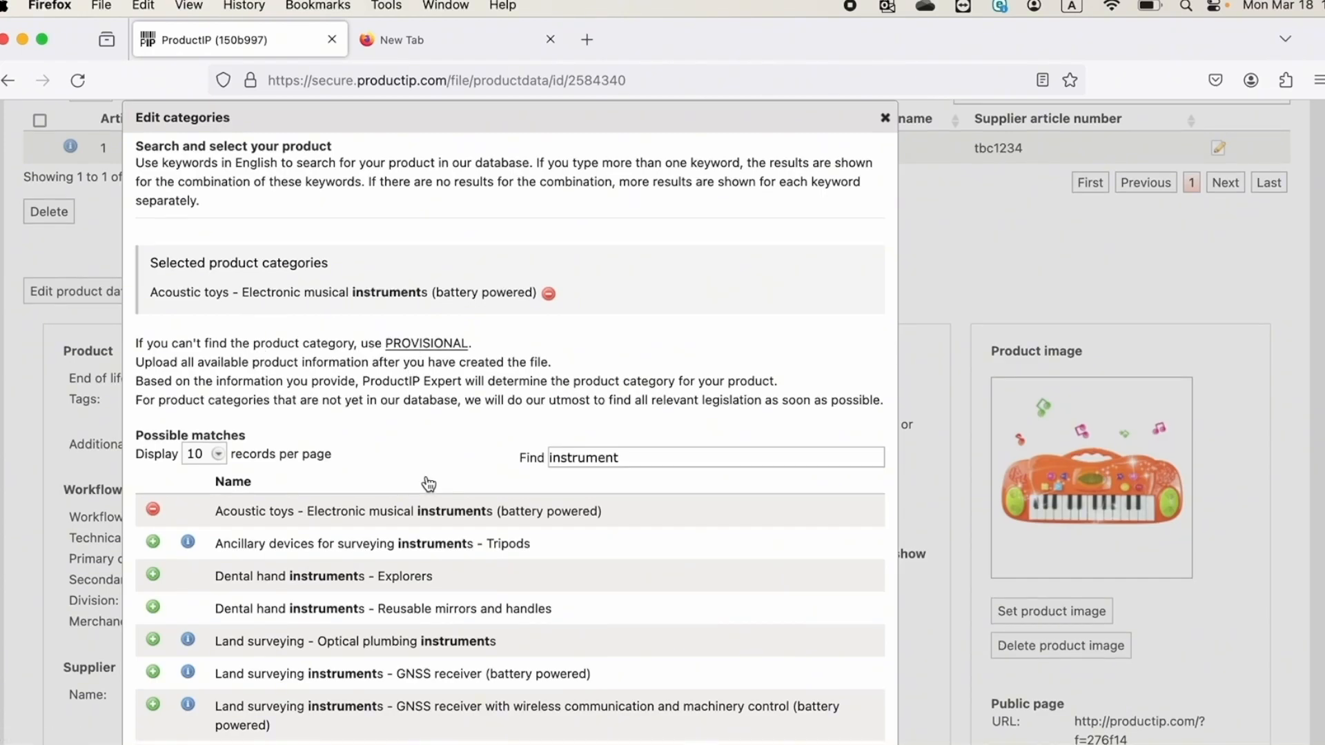
scroll(428, 485, down, 6)
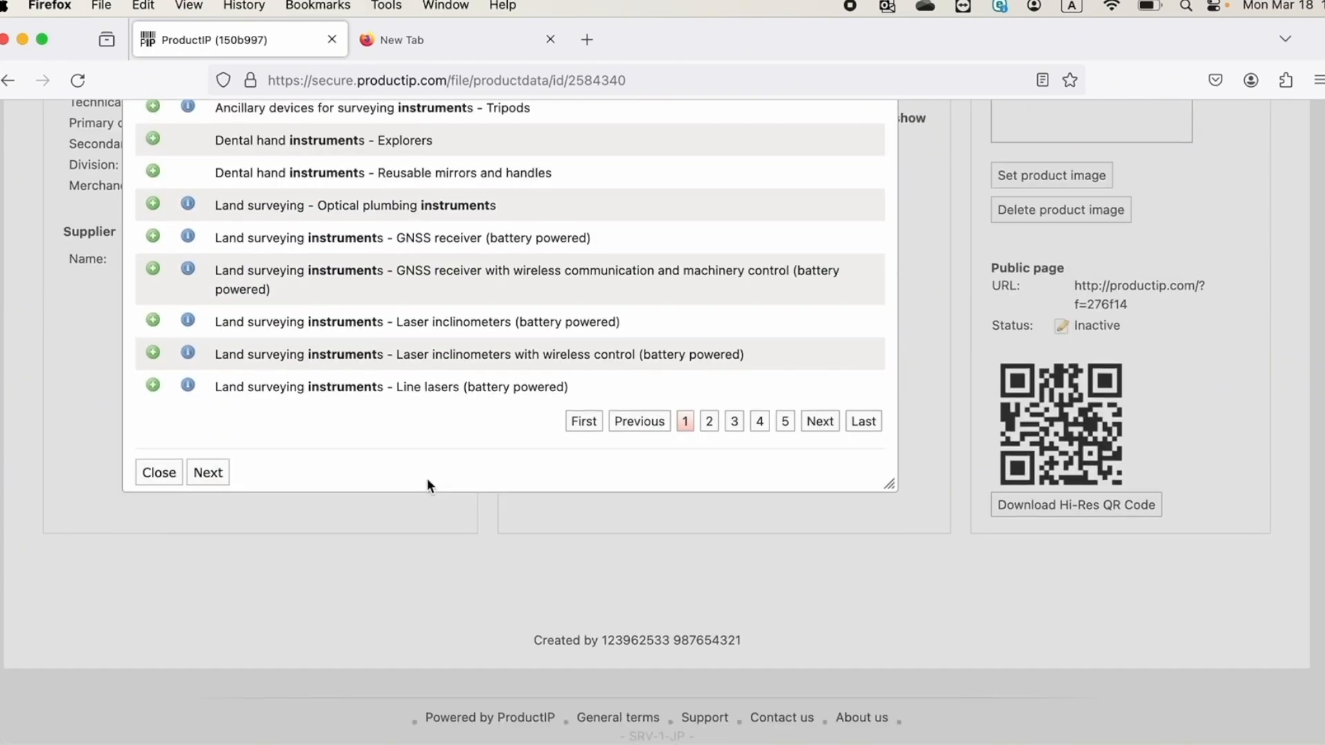
click(209, 474)
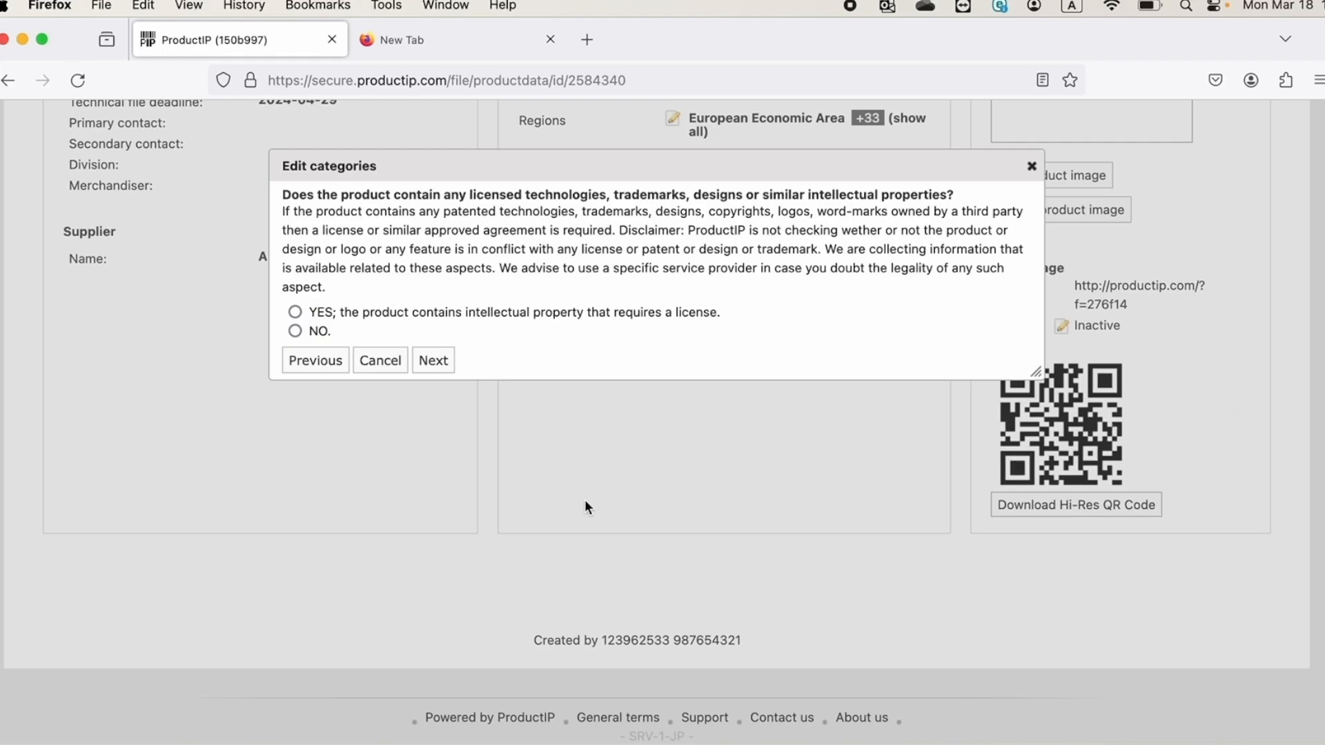
Answer that the product has no licensed intellectual property and comes with alkaline non-rechargeable batteries, and include the battery requirements
click(295, 331)
click(433, 360)
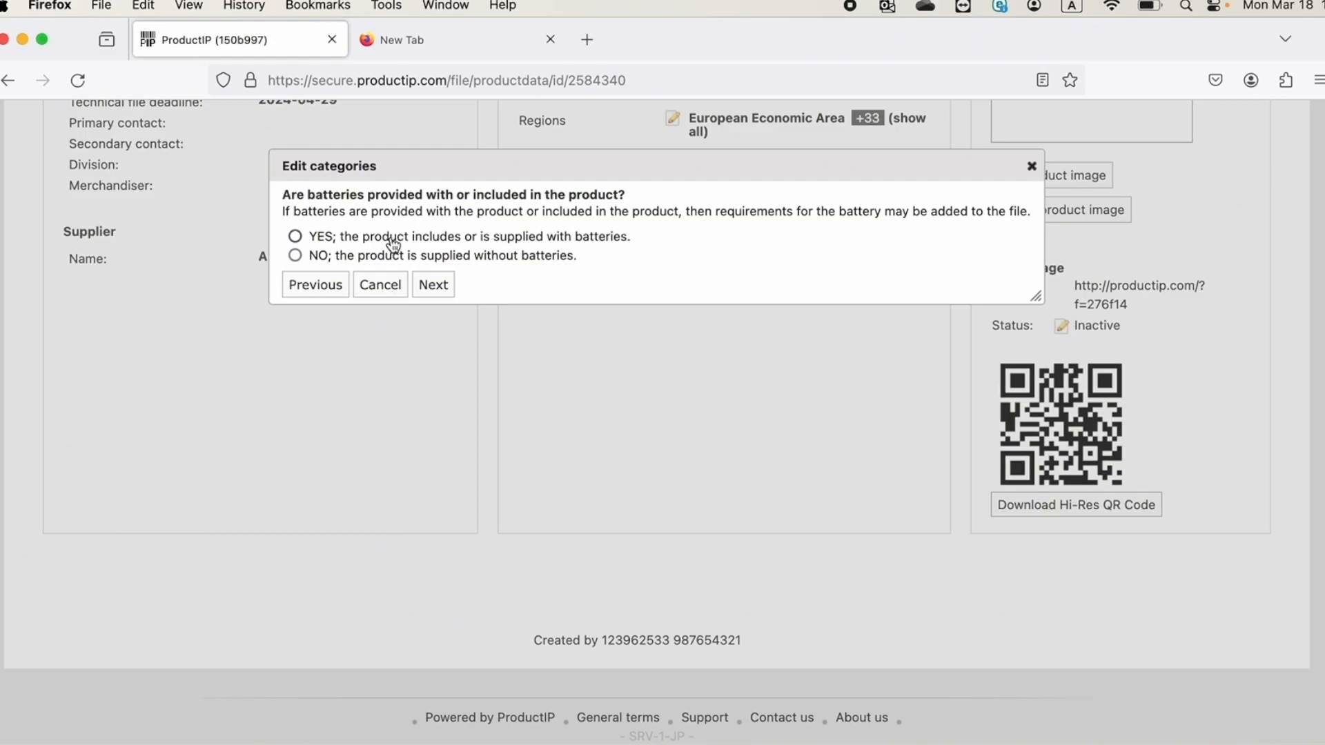
click(295, 236)
click(449, 293)
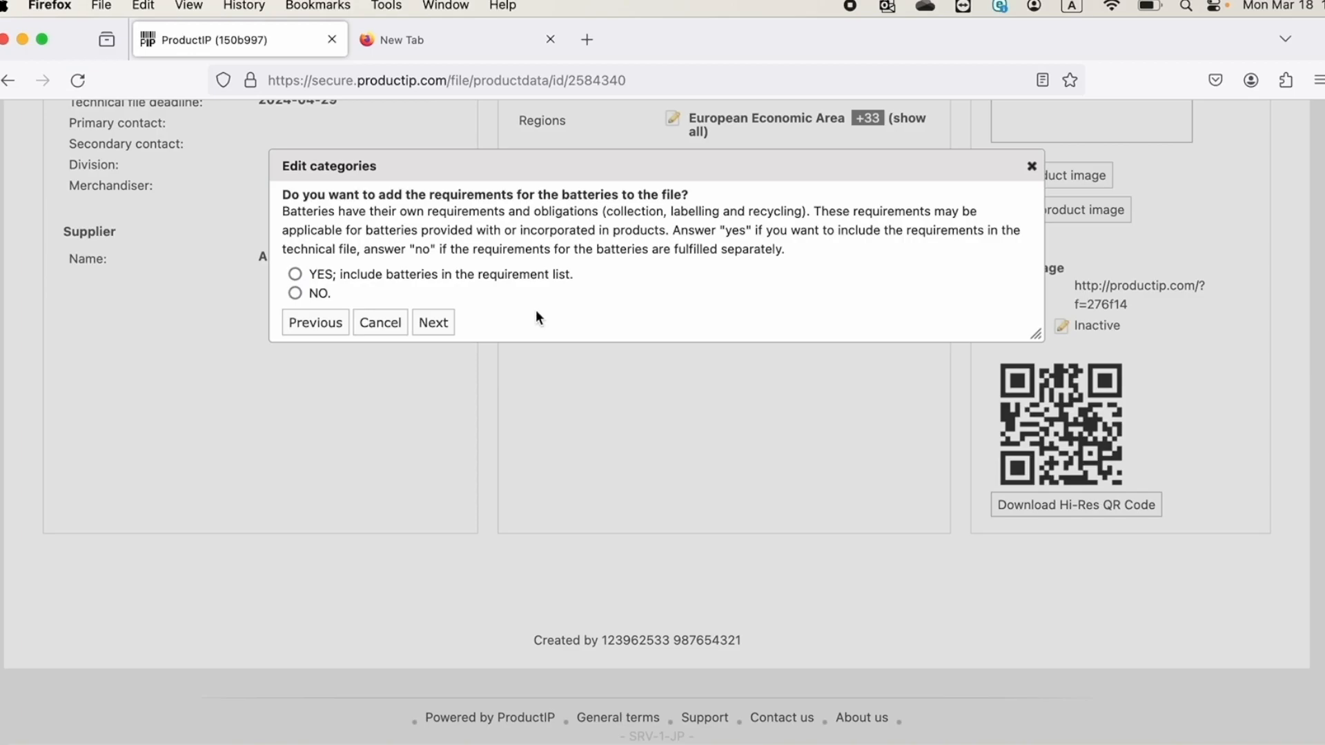
click(294, 274)
click(433, 323)
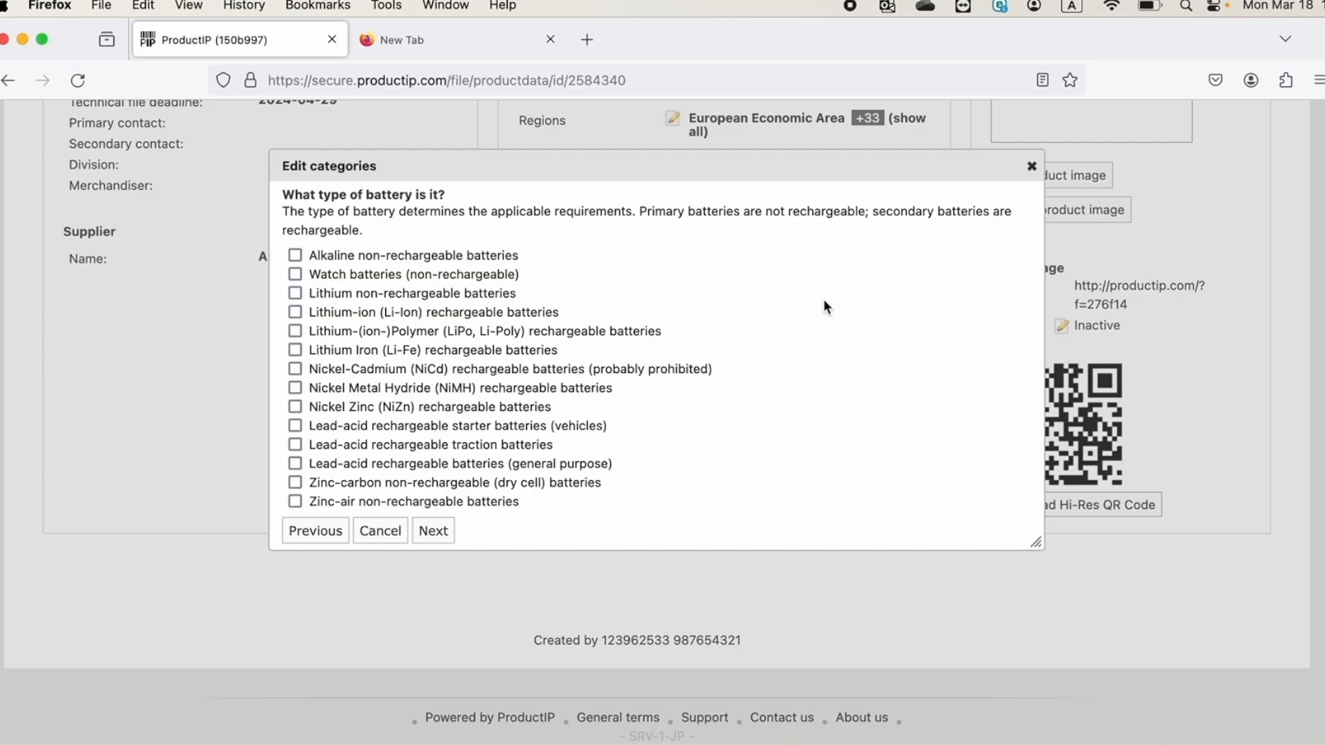
click(296, 256)
click(434, 532)
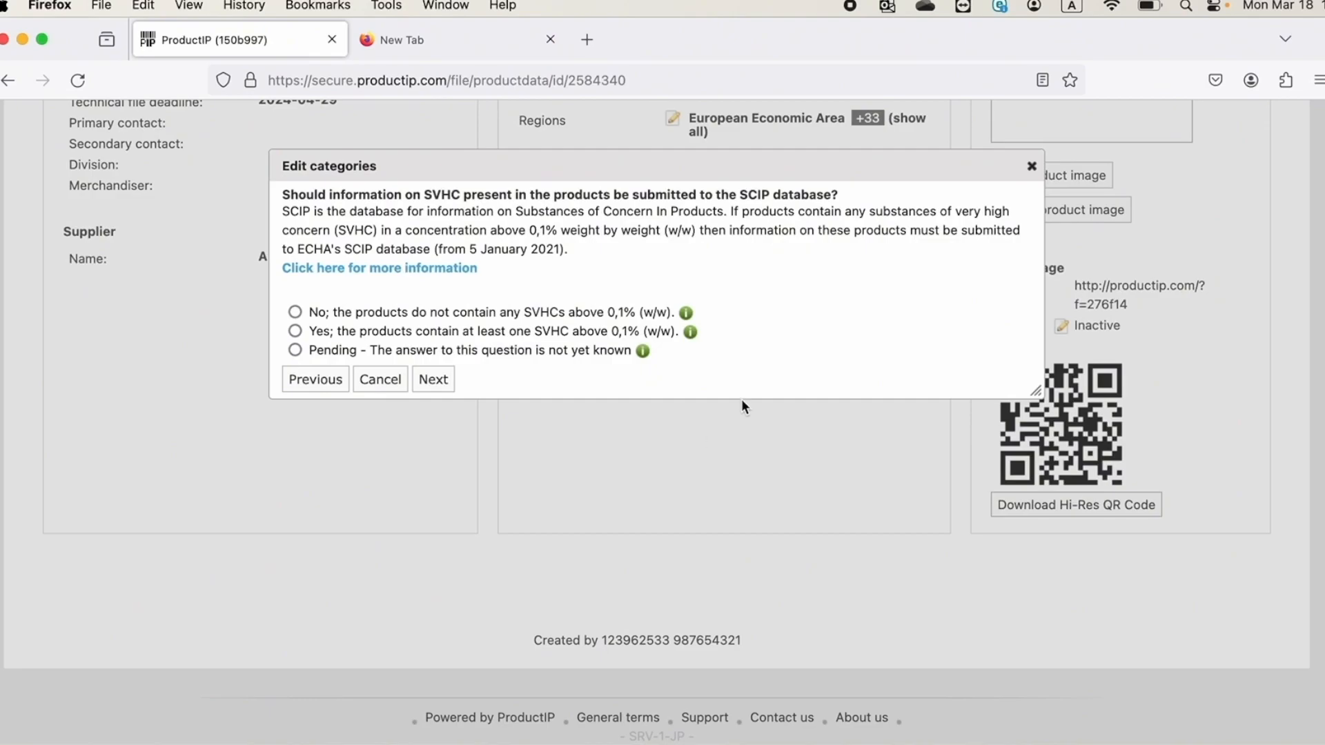
Mark the SCIP database answer as Pending and include packaging in the requirement list without selecting any packaging aspects
click(294, 351)
click(435, 381)
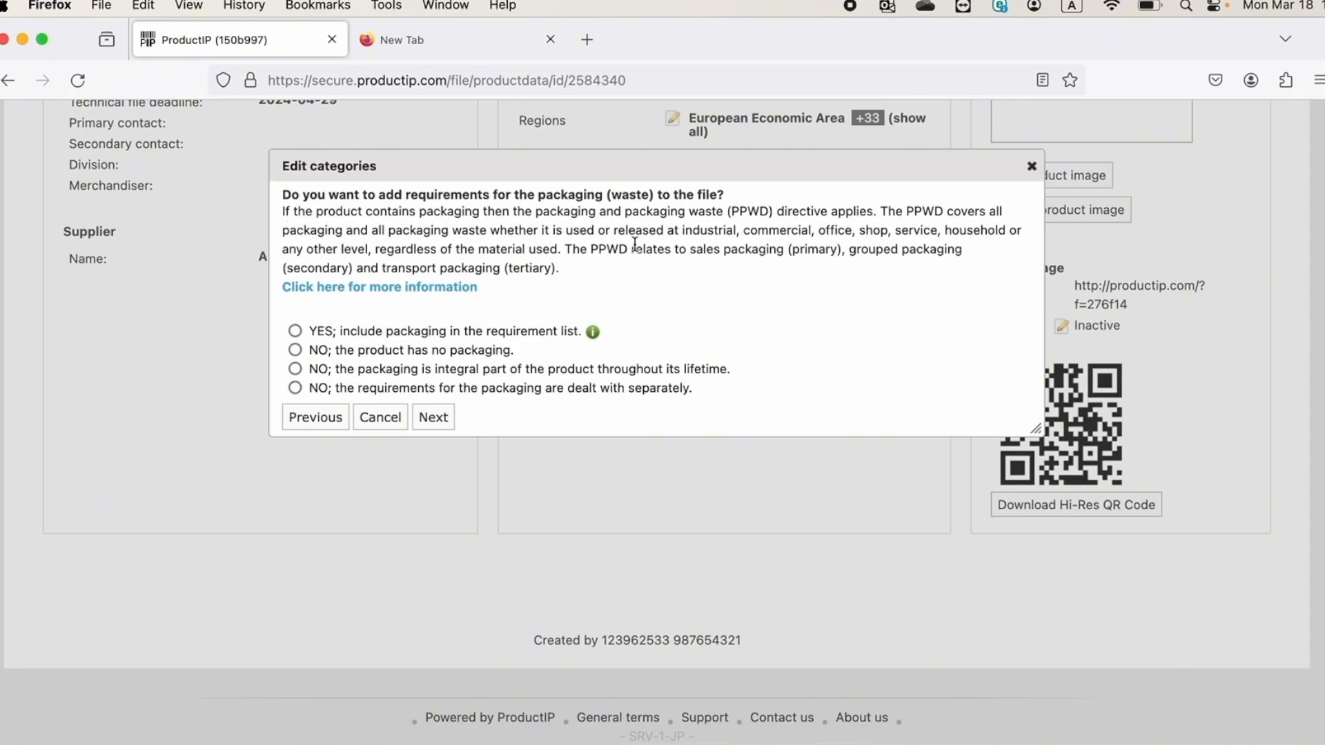
click(296, 333)
click(433, 419)
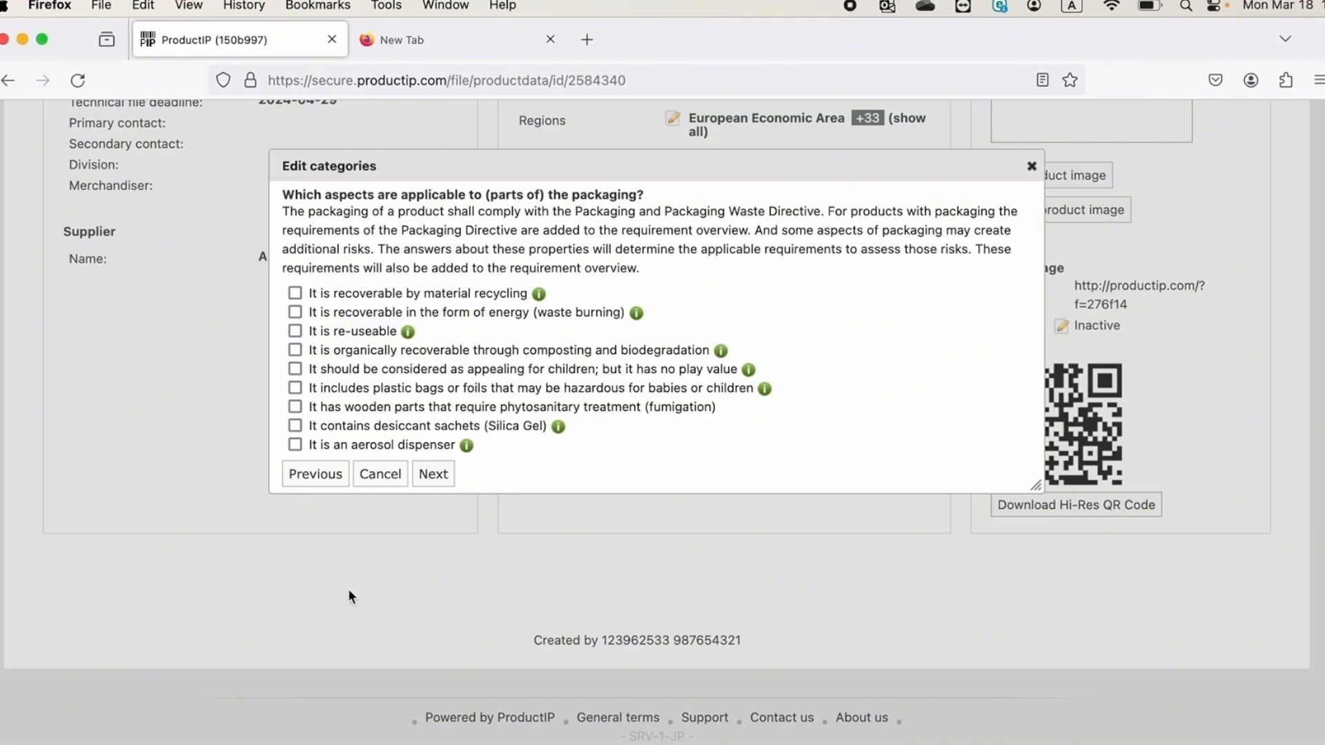
click(432, 476)
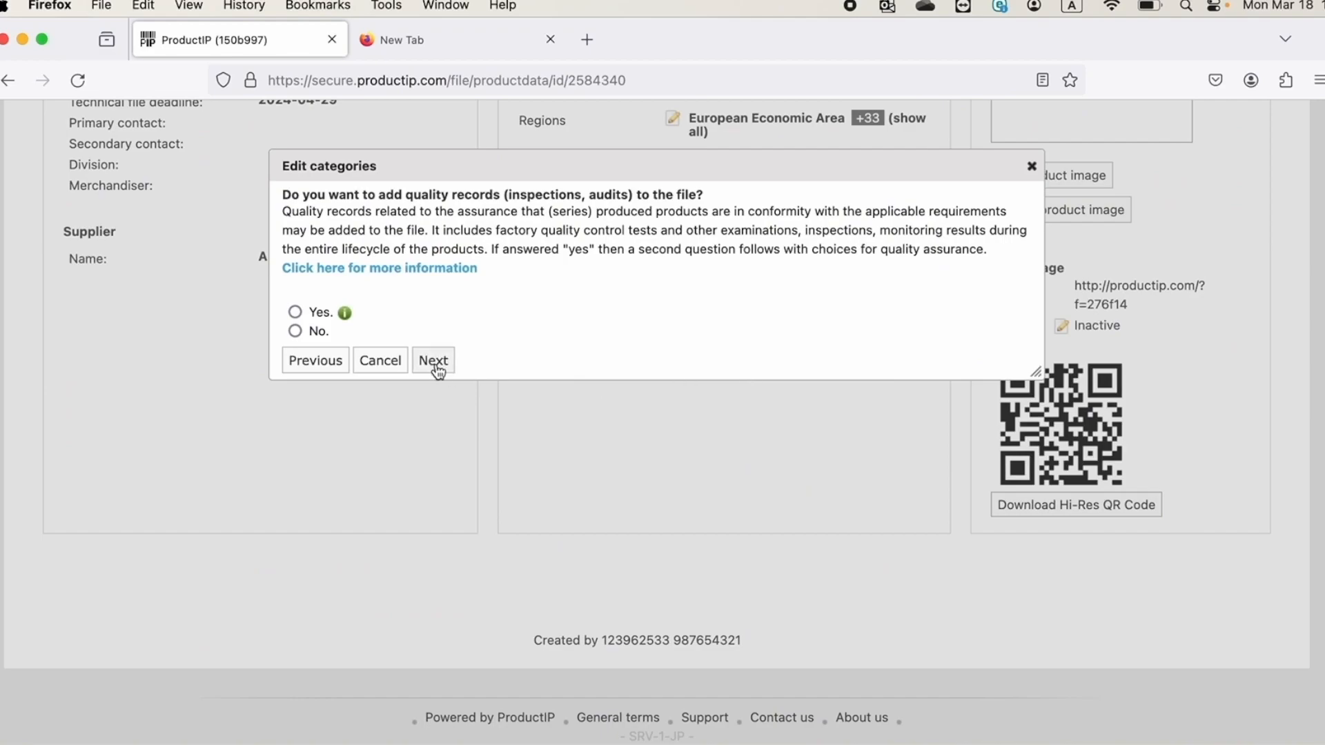
Decline adding quality records and Social Compliance standards to the file
click(295, 333)
click(435, 364)
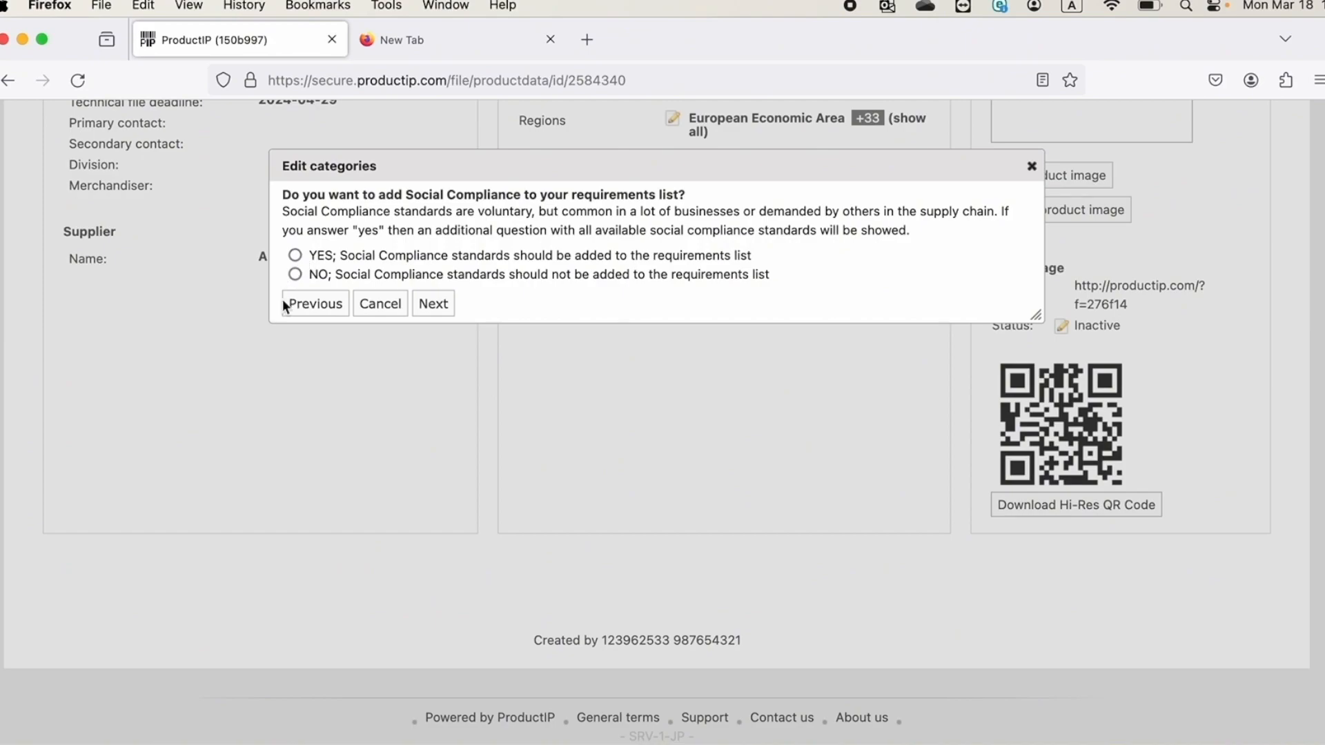
click(295, 276)
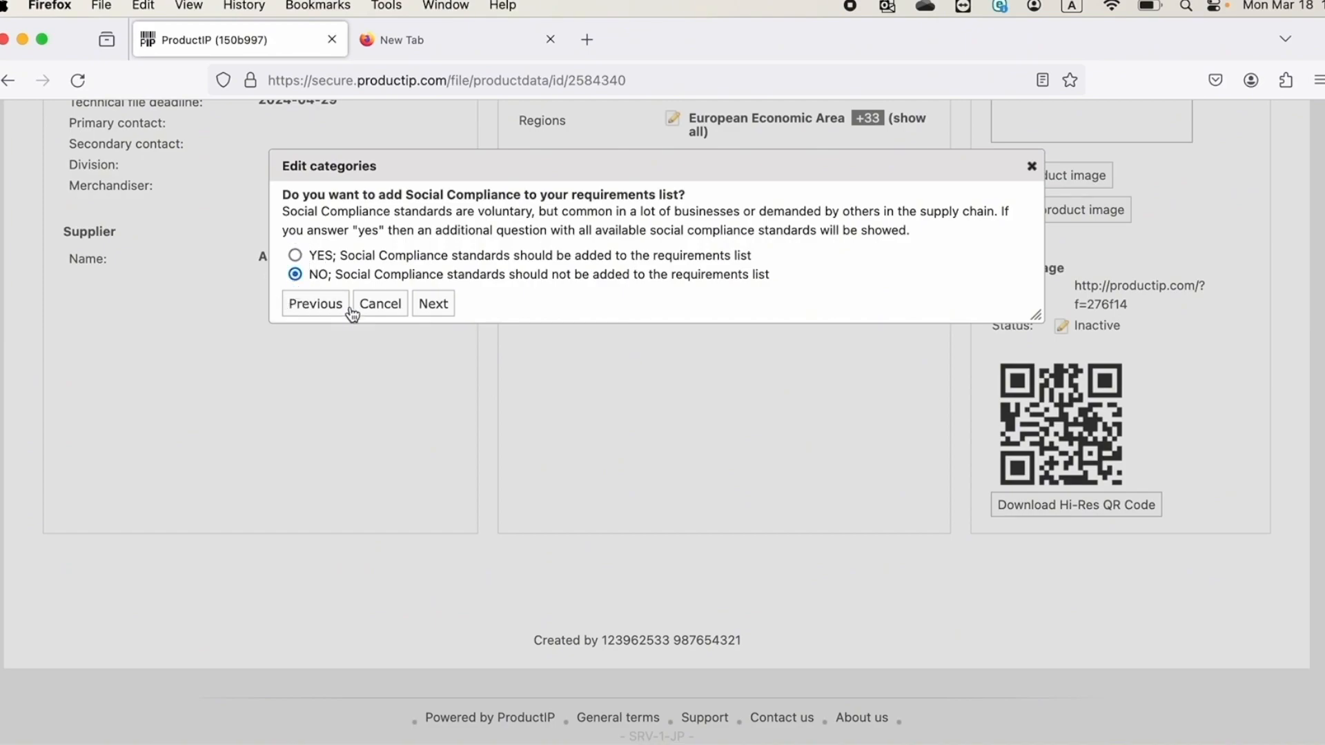
click(435, 305)
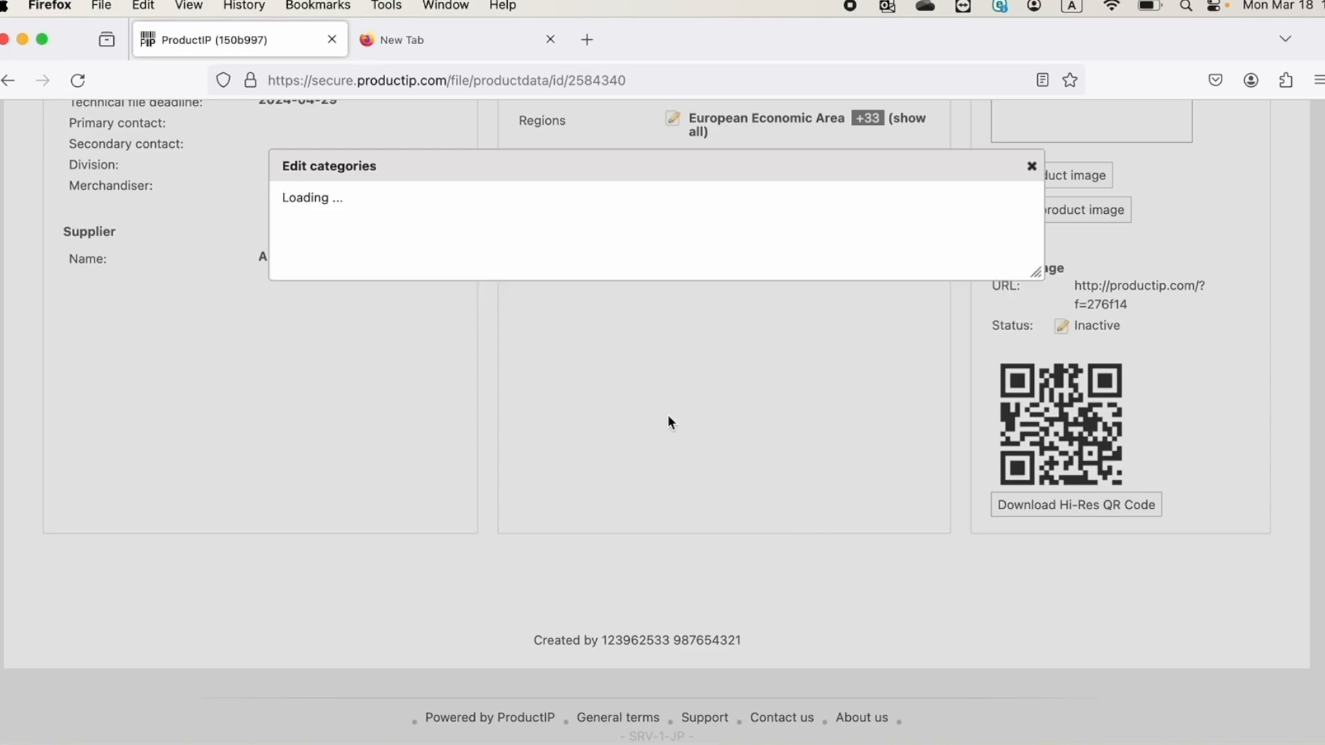
Include the third-party Geprüfte Sicherheit (GS) - AfPS GS 2019:01 PAH requirement, and agree to and save the requirements
scroll(696, 503, down, 5)
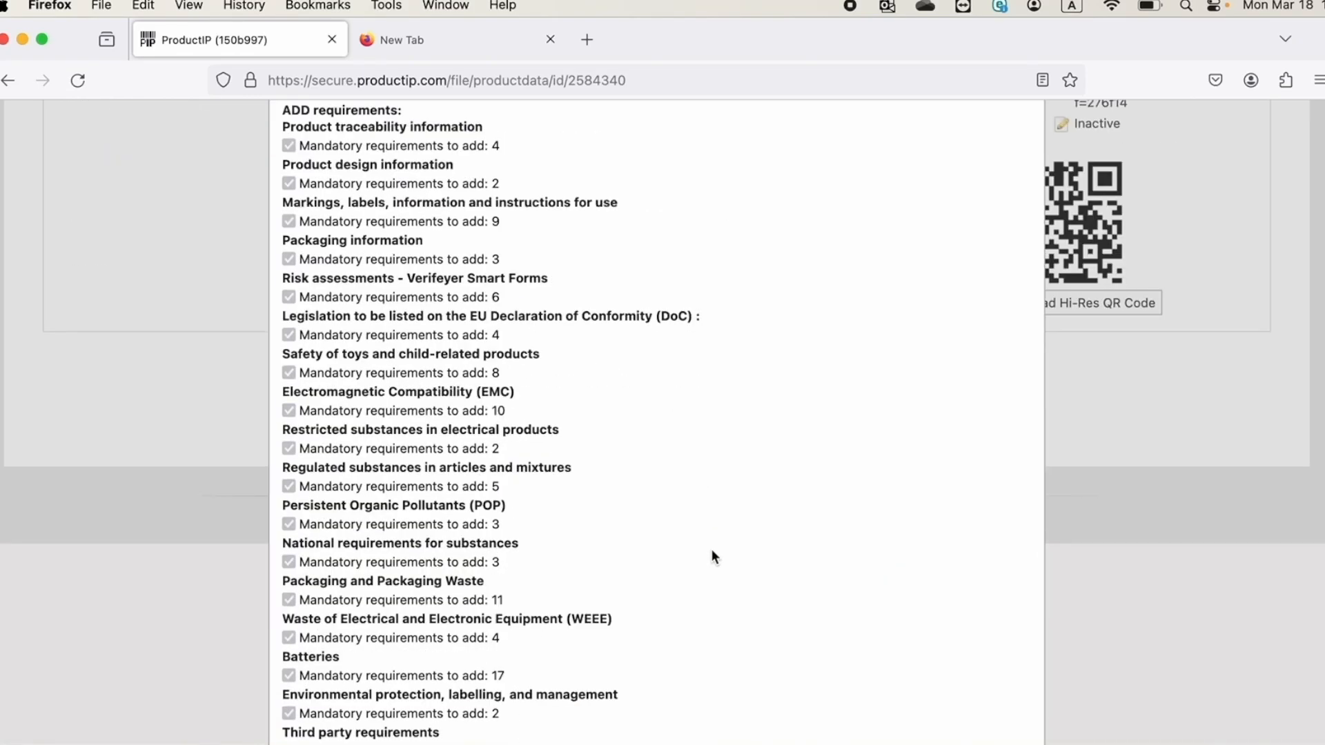
mouse_move(425, 645)
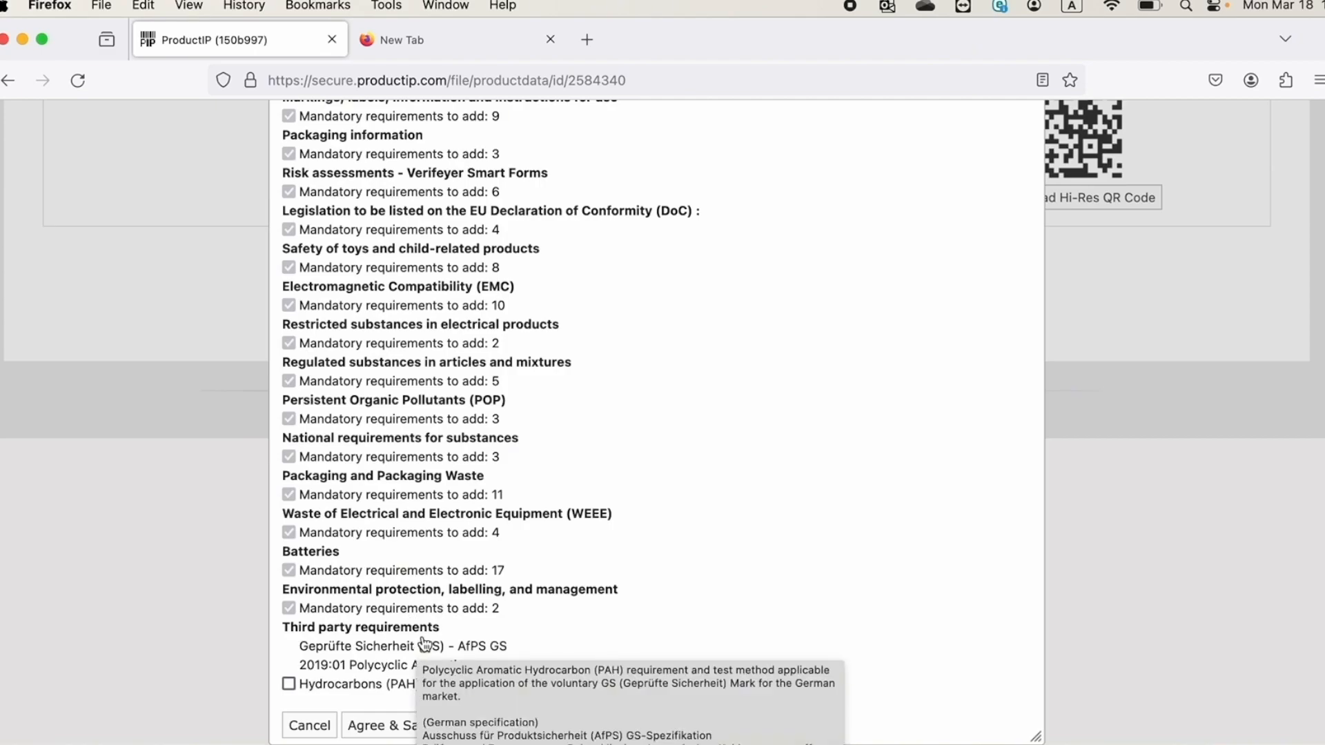
click(289, 685)
click(392, 727)
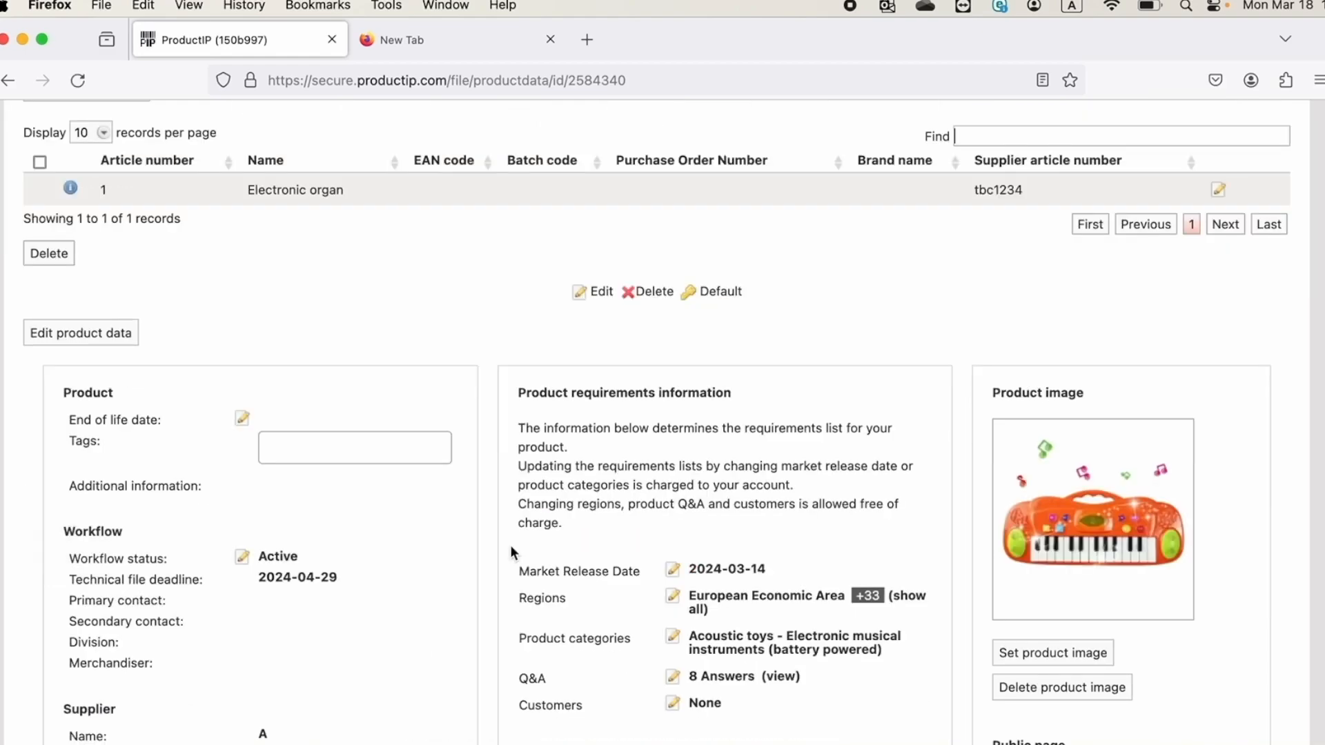
scroll(511, 544, up, 10)
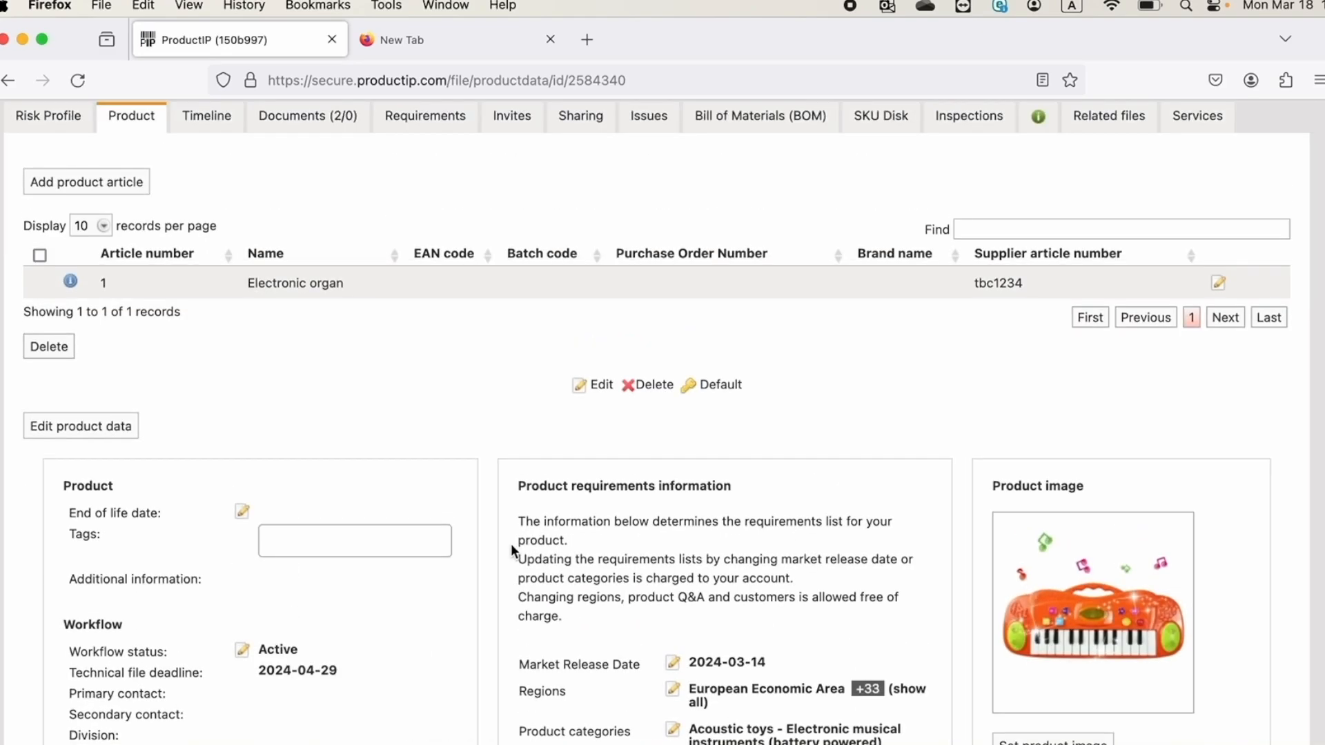